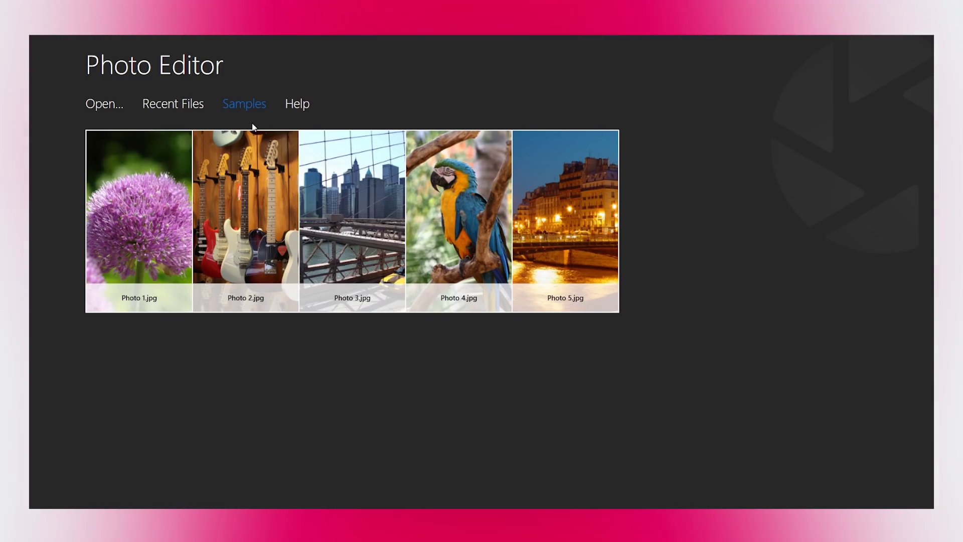
# Bring up the Photo Editor's Samples gallery with Photo 1.jpg through Photo 5.jpg
pyautogui.moveTo(270, 217)
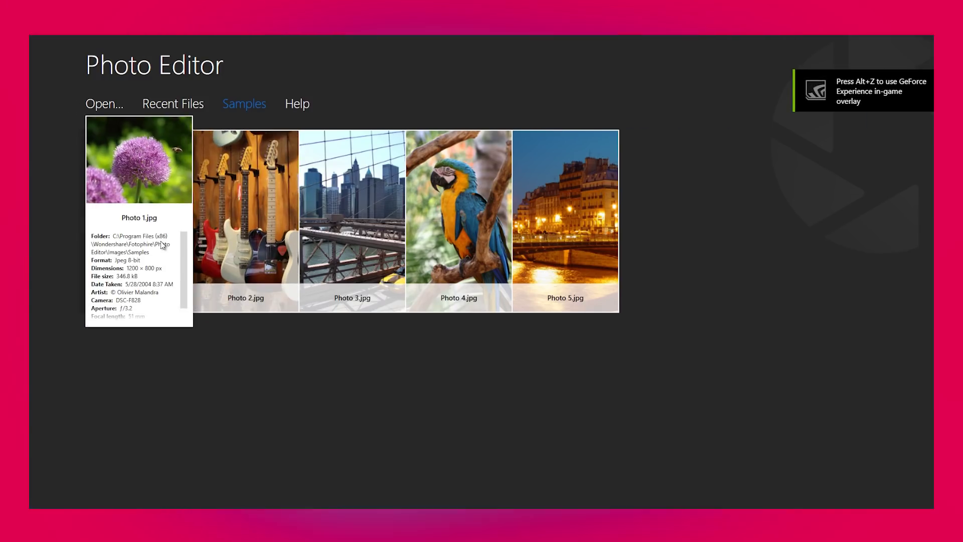
# Open Photo 1.jpg and try the Nashville, Blue Wash and Angel effects
pyautogui.click(161, 243)
pyautogui.click(874, 290)
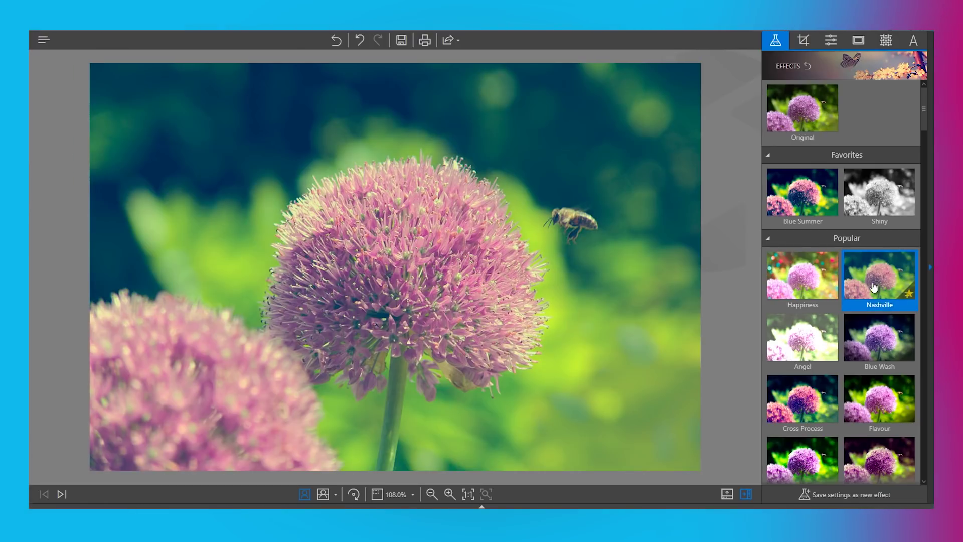
pyautogui.click(874, 340)
pyautogui.click(819, 342)
pyautogui.scroll(-1, 819, 344)
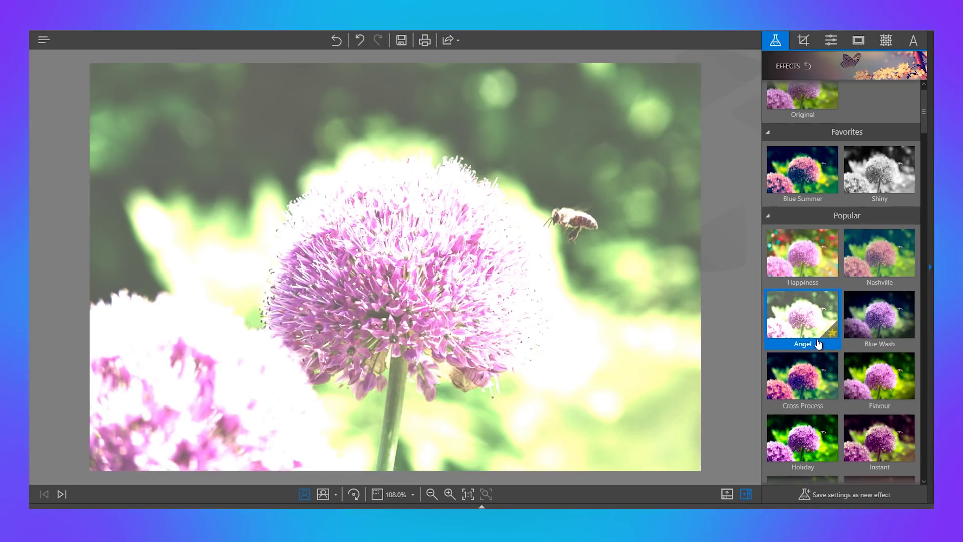
# Try the Cross Process, Flavour and Instant effects on the flower photo
pyautogui.click(814, 361)
pyautogui.click(872, 380)
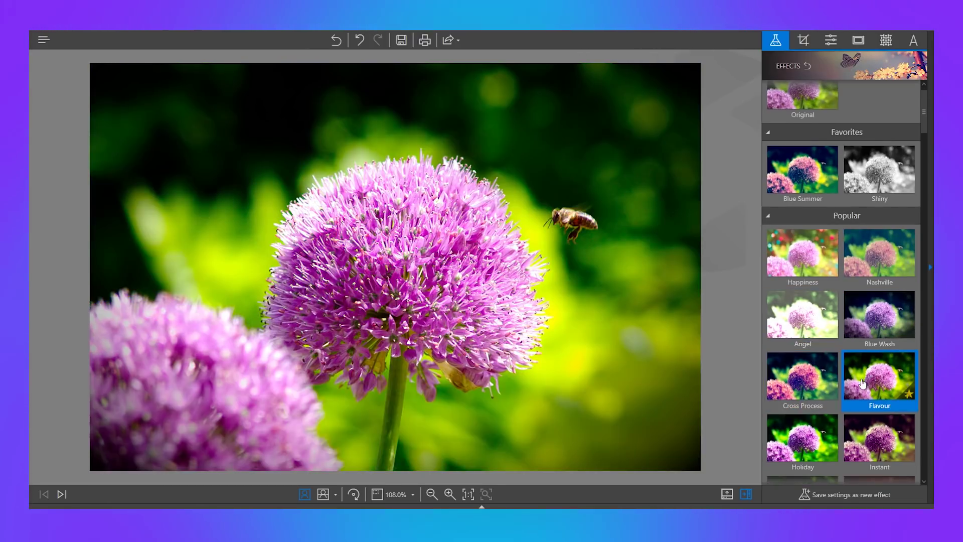
pyautogui.scroll(-3, 857, 372)
pyautogui.scroll(-3, 828, 357)
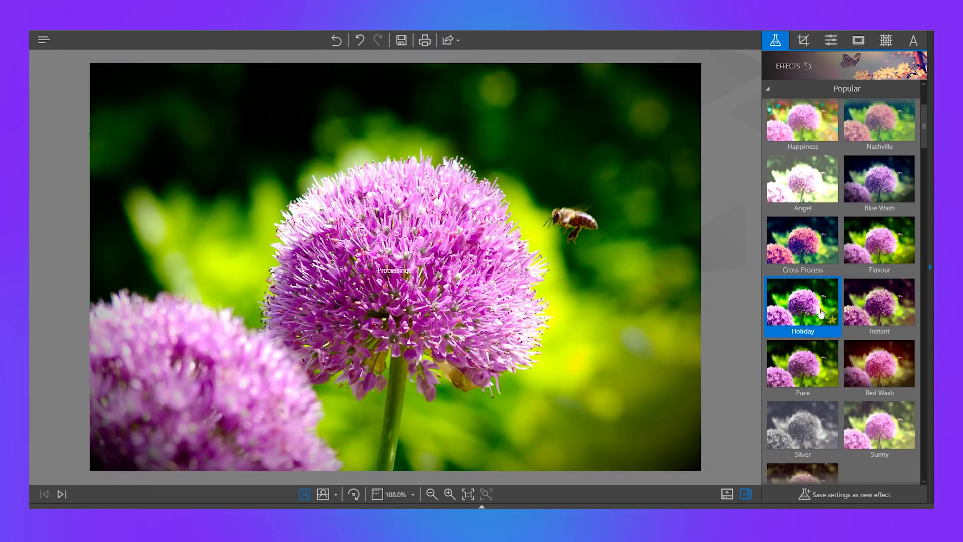
pyautogui.click(878, 306)
# Apply Red Wash, warm the temperature to +47%, and shift the Highlights tint
pyautogui.click(878, 366)
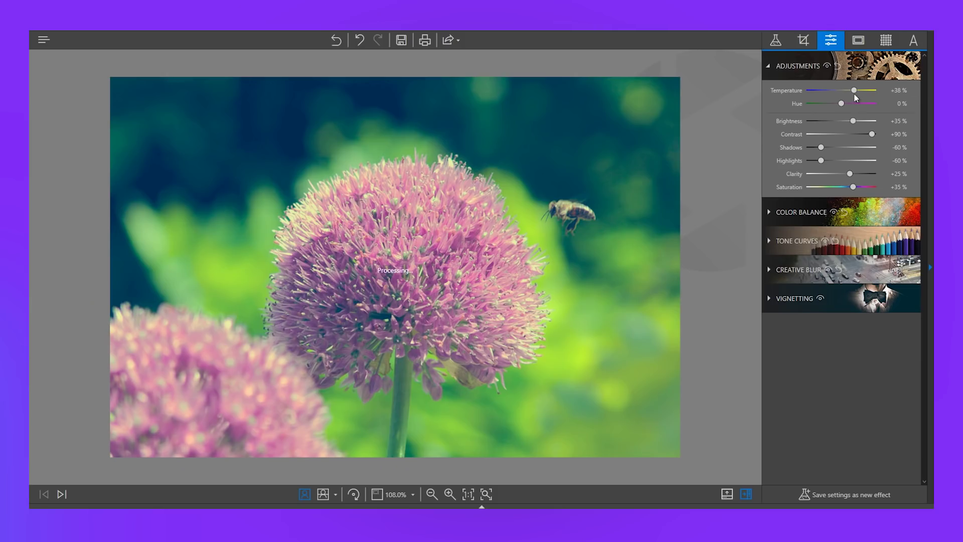
pyautogui.moveTo(856, 90); pyautogui.dragTo(857, 134)
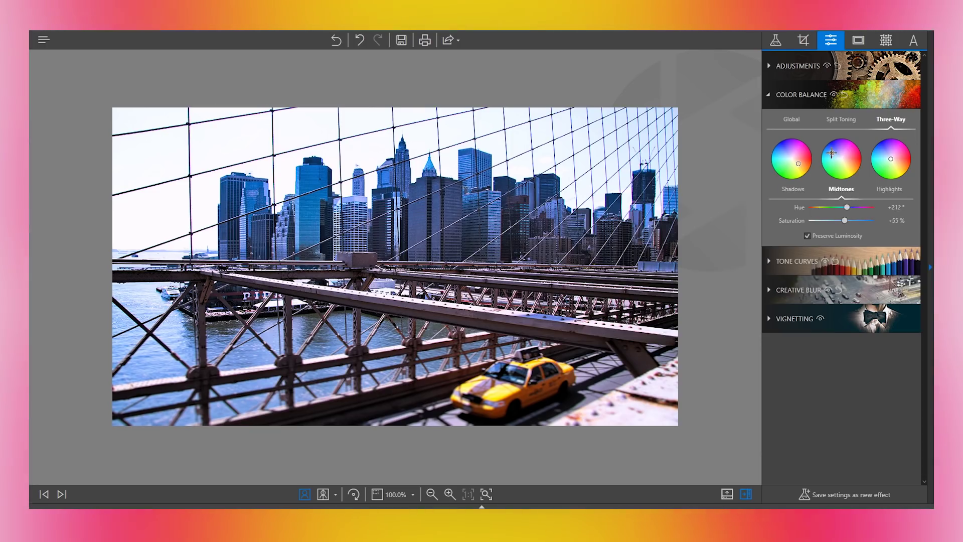
pyautogui.click(892, 159)
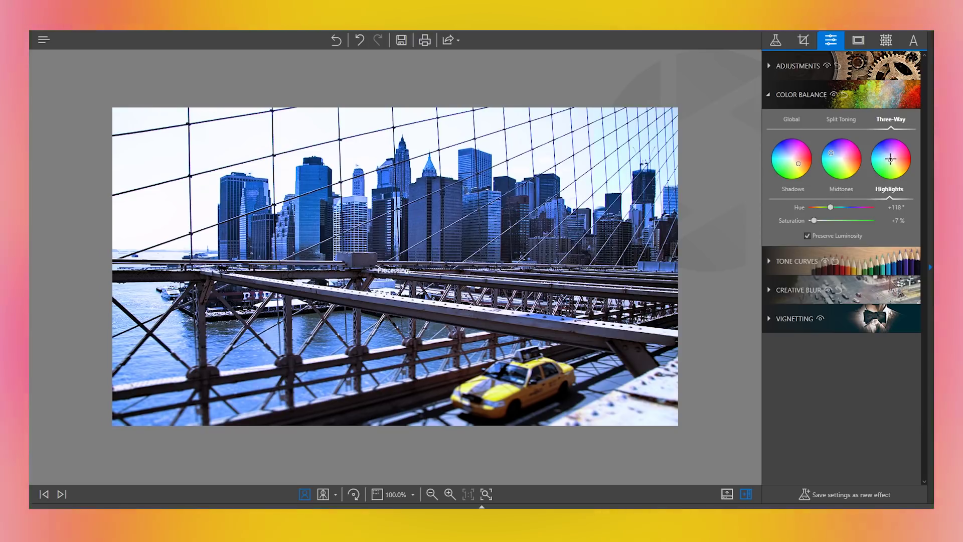
pyautogui.moveTo(893, 157); pyautogui.dragTo(894, 164)
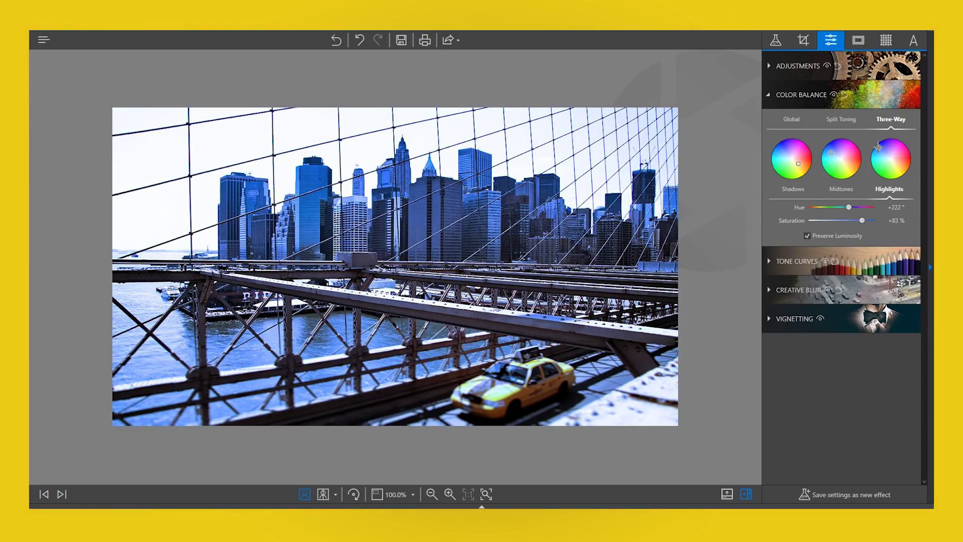
# Reshape the tone curve by lowering the upper point, raising the lower one, and adding a point
pyautogui.click(811, 262)
pyautogui.moveTo(875, 171)
pyautogui.mouseDown()
pyautogui.moveTo(881, 179)
pyautogui.moveTo(871, 175)
pyautogui.mouseUp()
pyautogui.moveTo(830, 221)
pyautogui.mouseDown()
pyautogui.moveTo(837, 229)
pyautogui.moveTo(827, 222)
pyautogui.mouseUp()
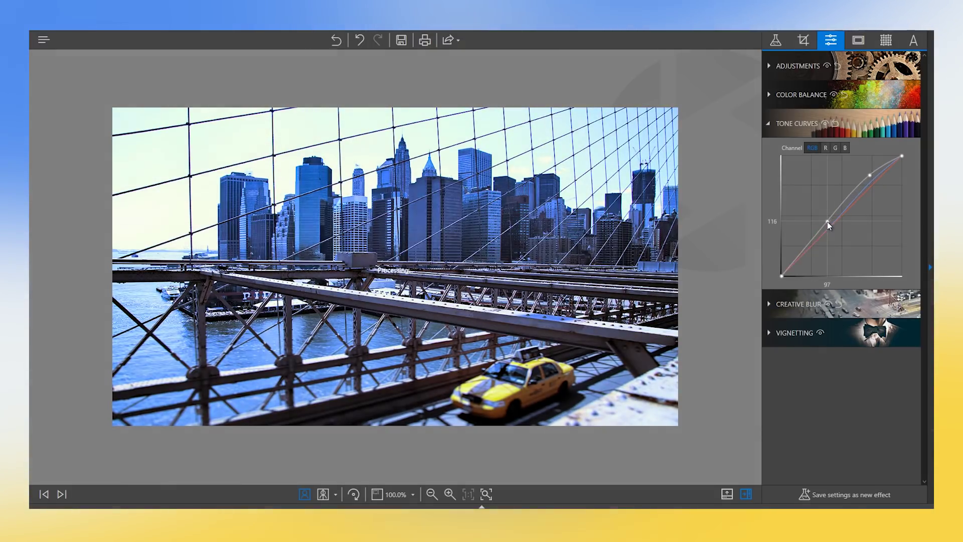
pyautogui.click(801, 257)
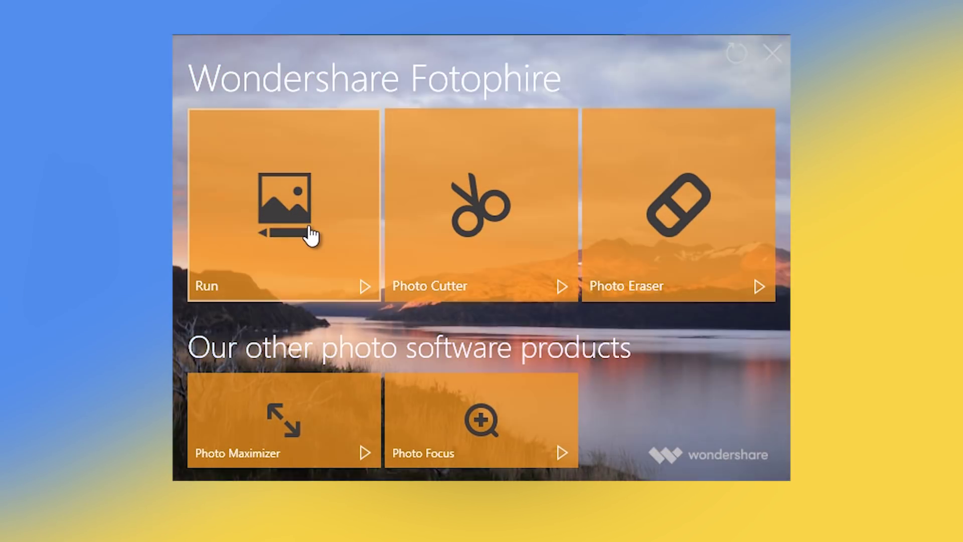
# Reopen Photo 1.jpg from Recent Files and settle on Nashville after trying Silver and Lomo
pyautogui.click(307, 225)
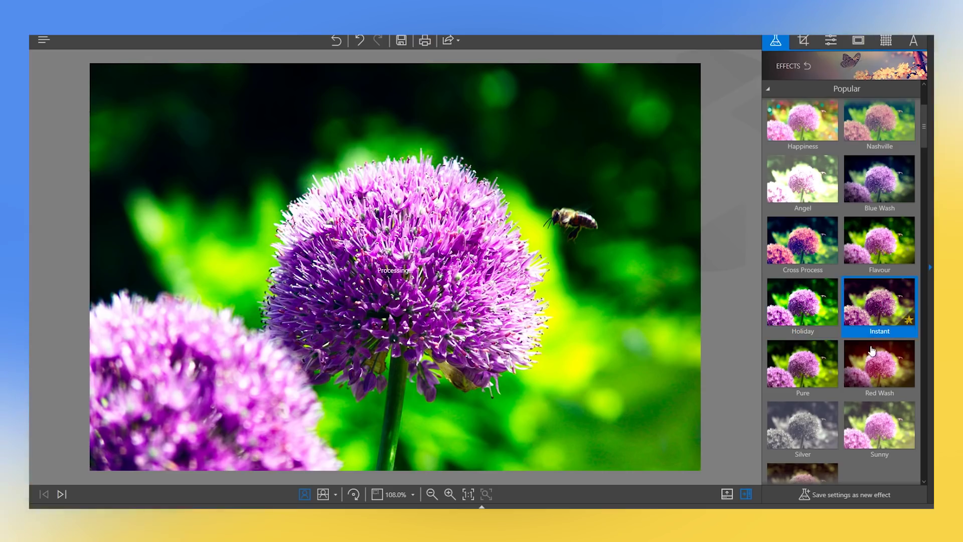
pyautogui.click(879, 364)
pyautogui.click(834, 422)
pyautogui.scroll(-4, 834, 422)
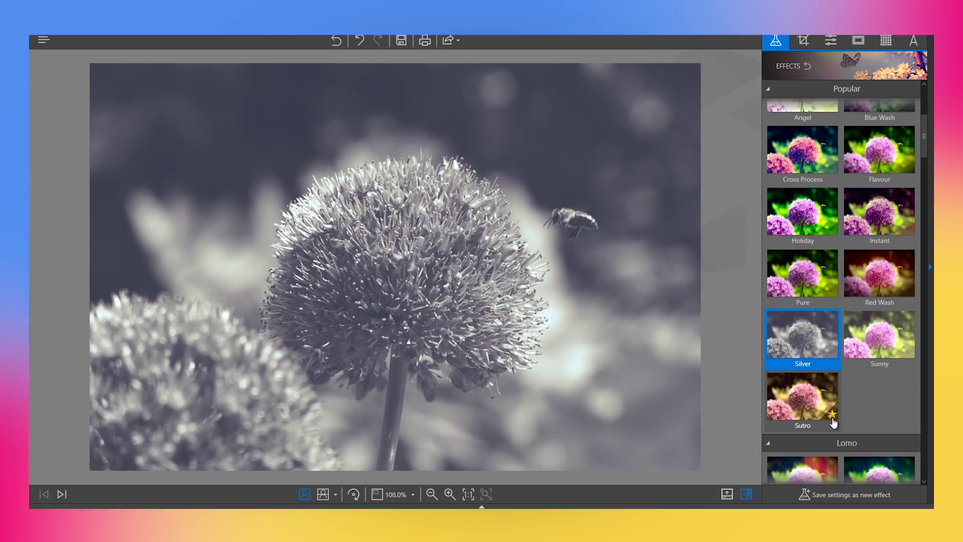
pyautogui.click(883, 394)
pyautogui.scroll(5, 883, 394)
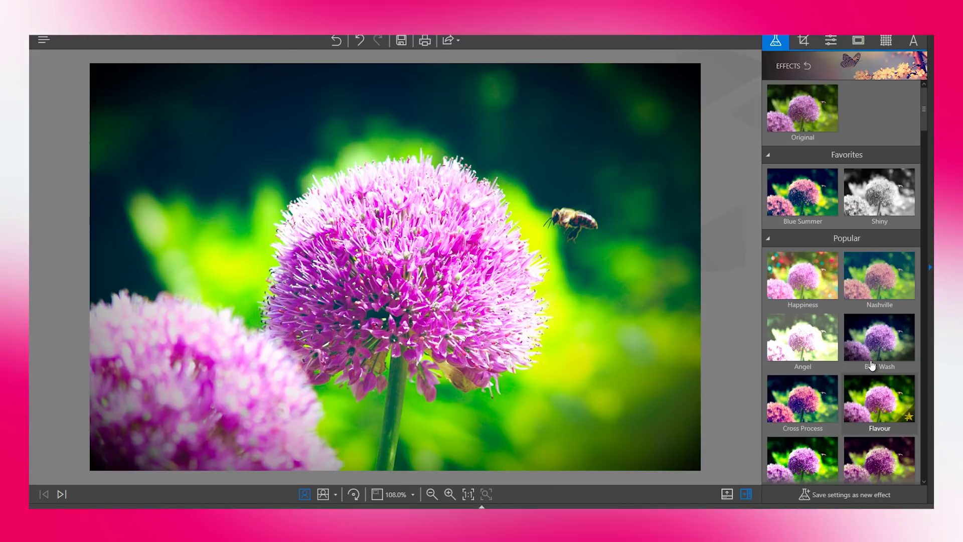
pyautogui.click(875, 292)
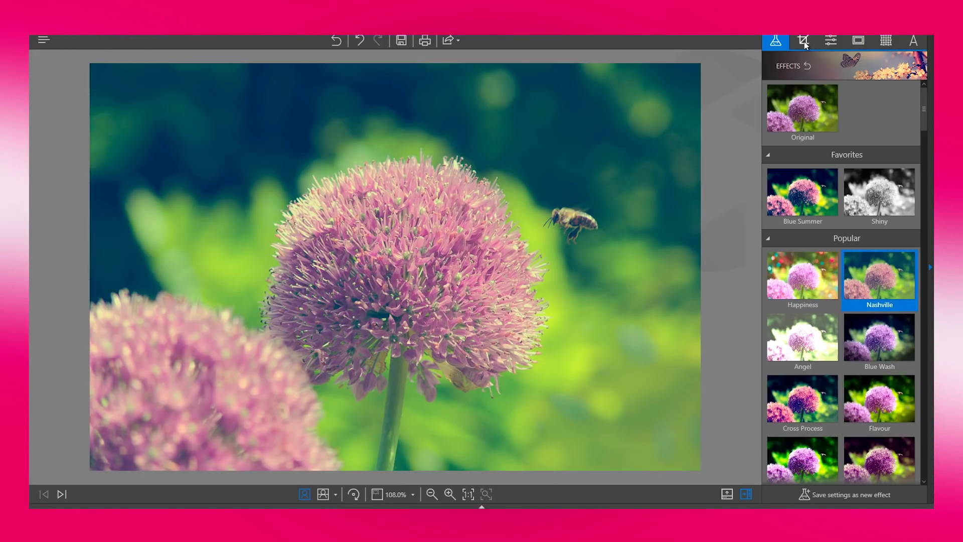
# Crop the photo to a 16:9 ratio tilted to about -17.6°
pyautogui.click(804, 42)
pyautogui.click(845, 136)
pyautogui.click(899, 137)
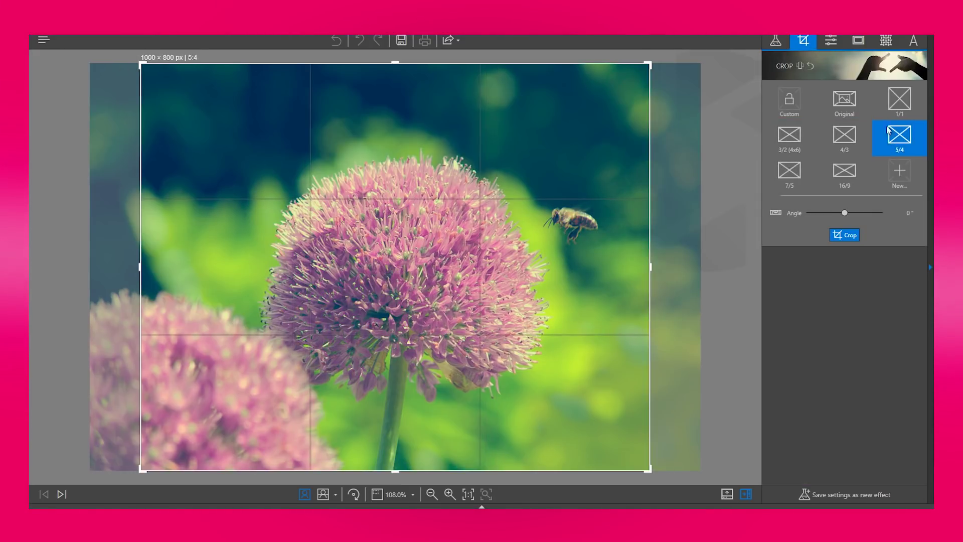
pyautogui.click(899, 101)
pyautogui.click(846, 181)
pyautogui.moveTo(847, 213)
pyautogui.mouseDown()
pyautogui.moveTo(865, 218)
pyautogui.moveTo(832, 213)
pyautogui.mouseUp()
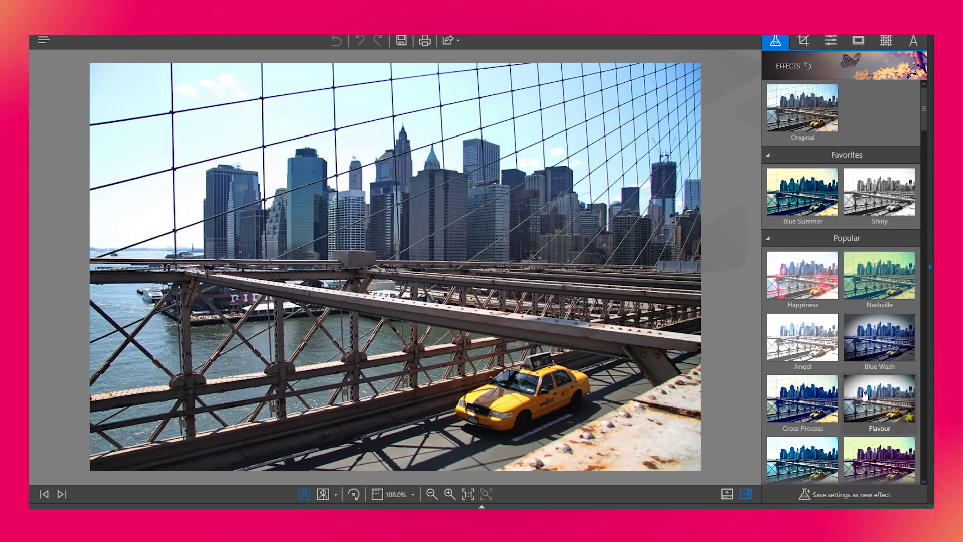
# Try the Blue Summer, Shiny, Happiness, Nashville, Blue Wash, Flavour and Cross Process effects
pyautogui.click(803, 193)
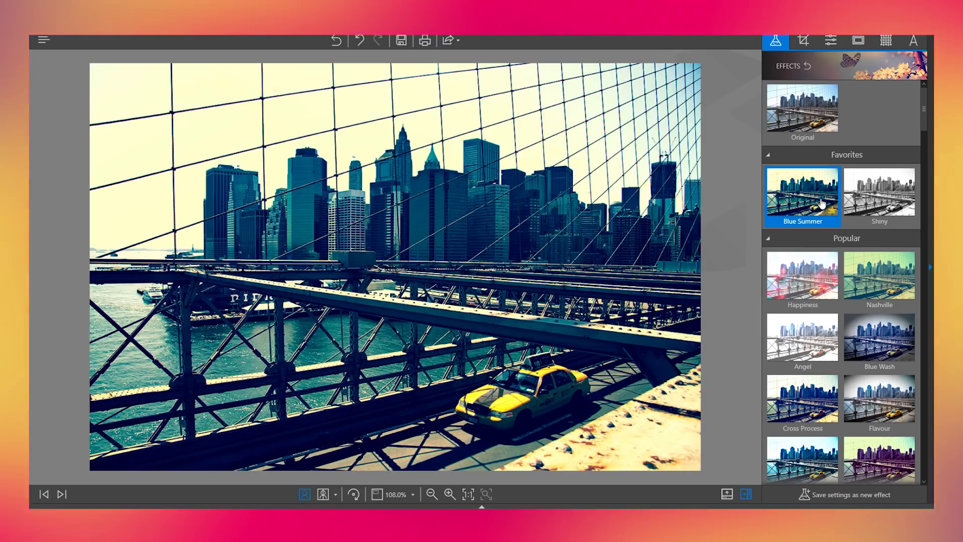
pyautogui.click(858, 213)
pyautogui.click(803, 276)
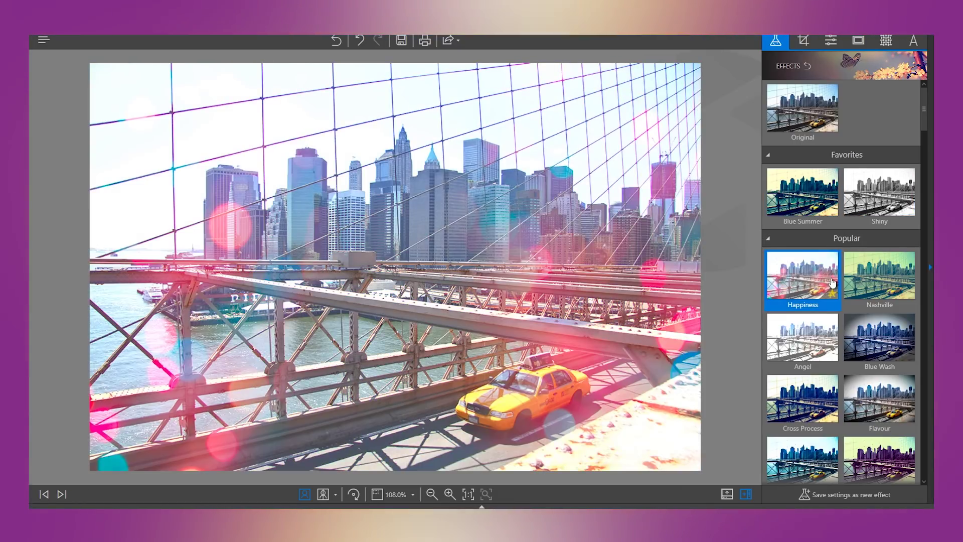
pyautogui.click(880, 276)
pyautogui.scroll(-1, 892, 310)
pyautogui.click(890, 303)
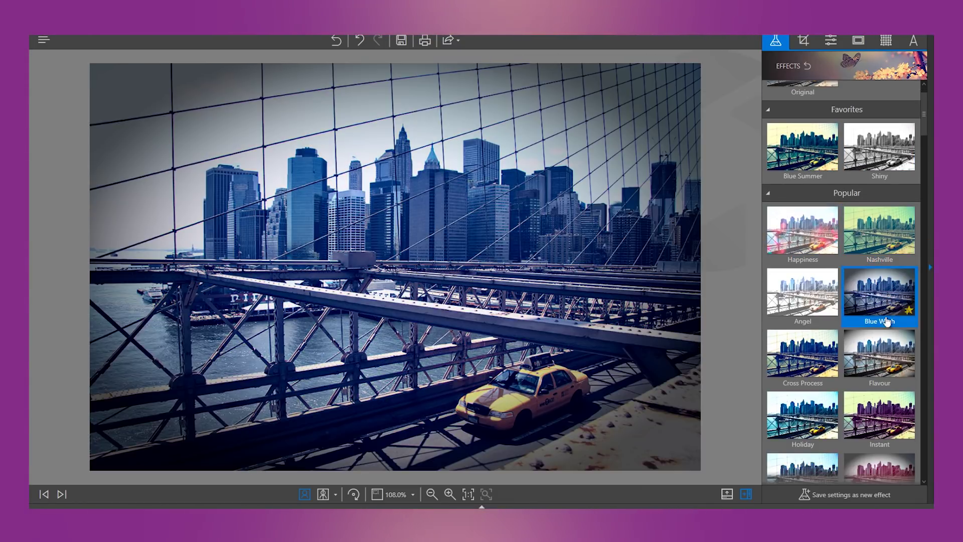
pyautogui.click(883, 354)
pyautogui.click(813, 356)
# Try the Pure, Red Wash and Exhausted effects on the bridge photo
pyautogui.scroll(-1, 818, 355)
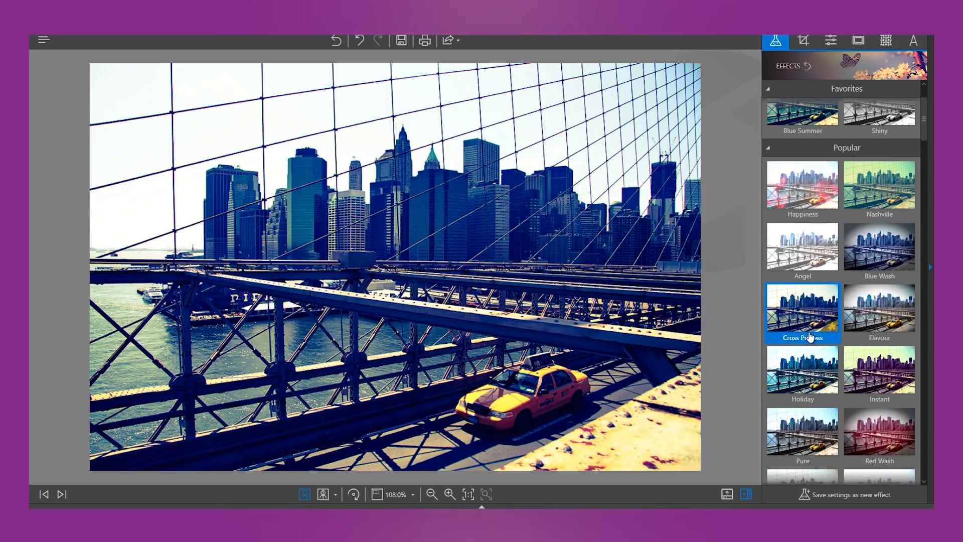
pyautogui.scroll(-2, 871, 321)
pyautogui.click(812, 346)
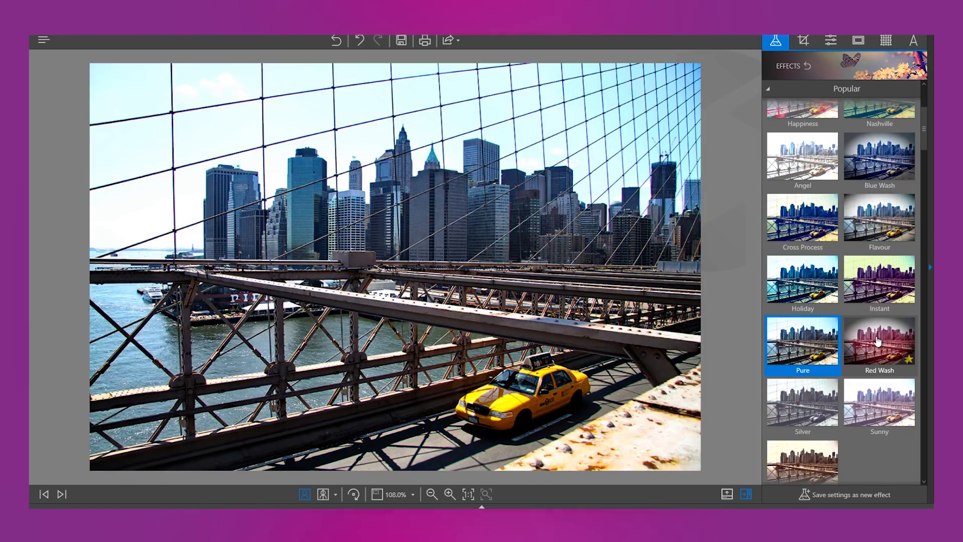
pyautogui.click(878, 346)
pyautogui.scroll(-20, 876, 351)
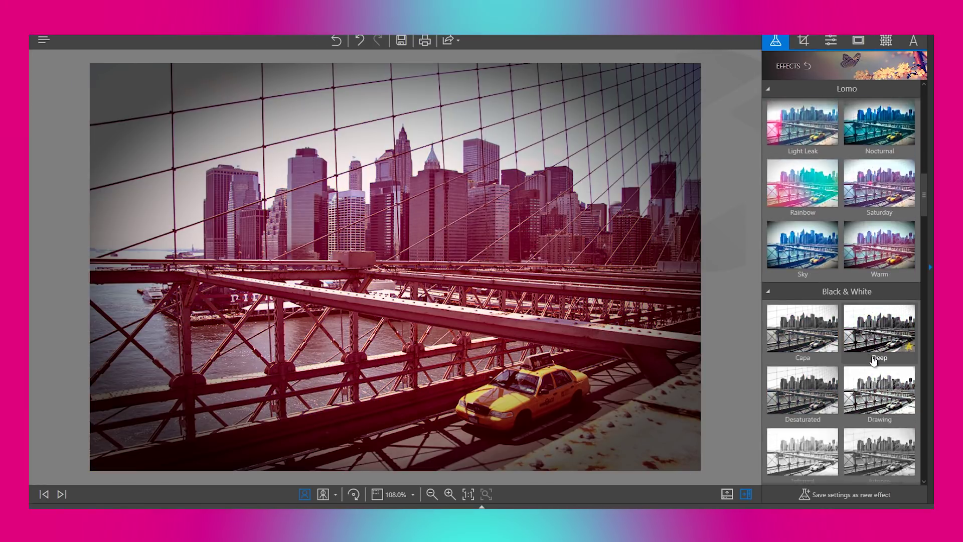
pyautogui.click(802, 351)
# Apply the Outdated effect, then Accentuate for natural colours
pyautogui.scroll(-5, 865, 326)
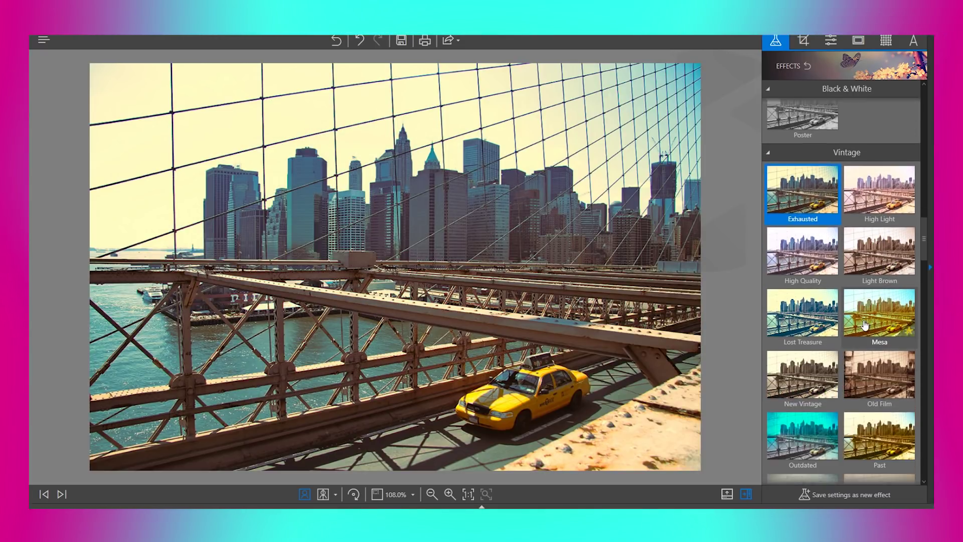
pyautogui.click(808, 346)
pyautogui.scroll(-3, 817, 321)
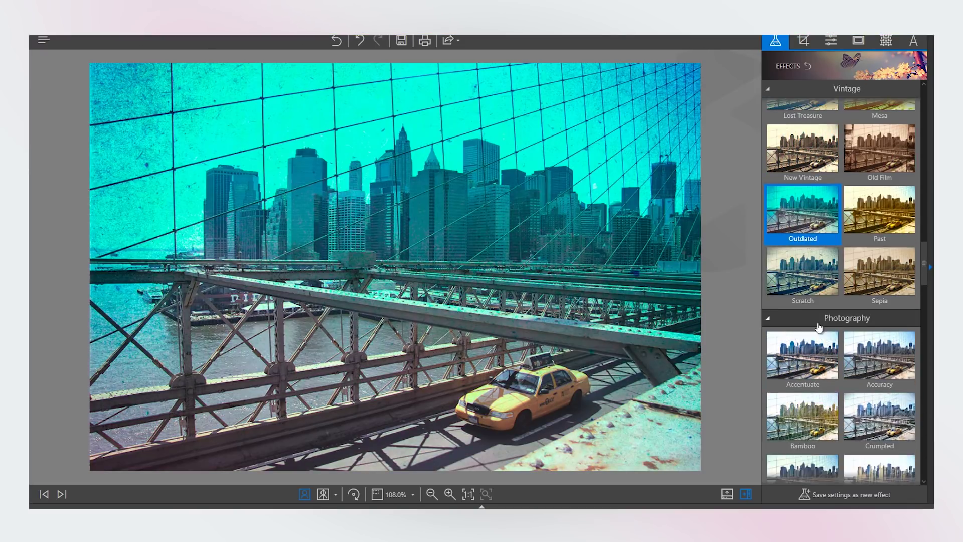
pyautogui.click(823, 319)
pyautogui.scroll(-10, 826, 321)
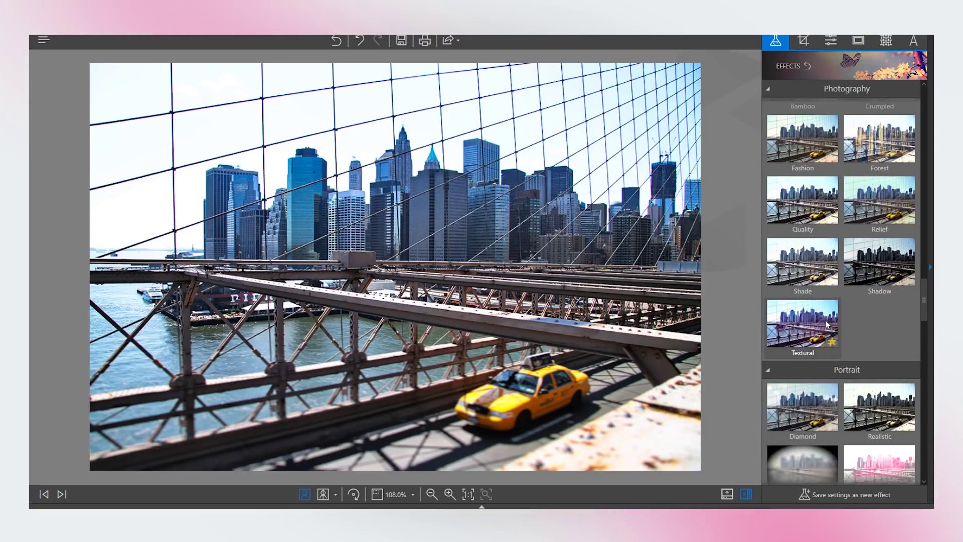
pyautogui.scroll(-1, 827, 325)
pyautogui.scroll(3, 827, 325)
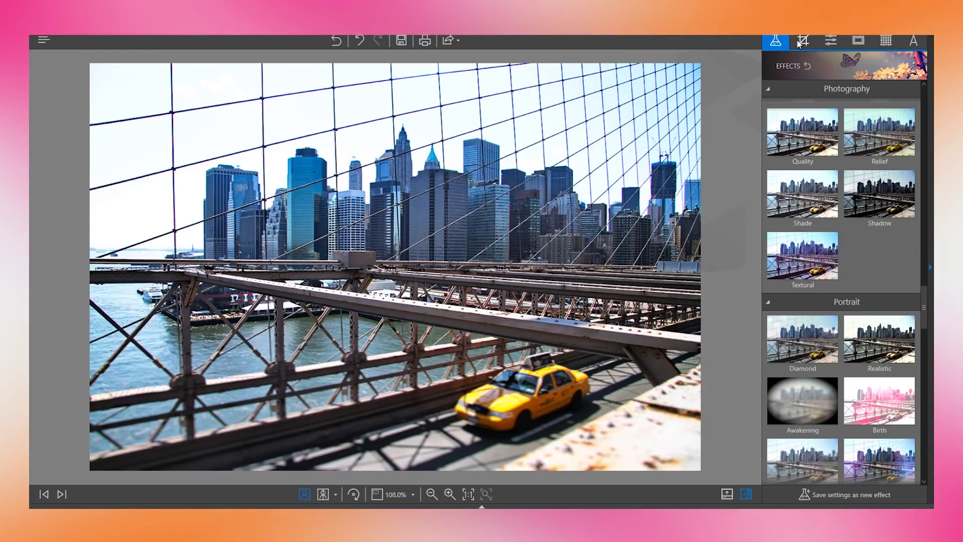
# Set the crop to a 16/9 ratio after trying 1/1, 4/3 and 7/5, cancelling the custom ratio
pyautogui.click(803, 41)
pyautogui.click(899, 98)
pyautogui.click(844, 134)
pyautogui.click(789, 171)
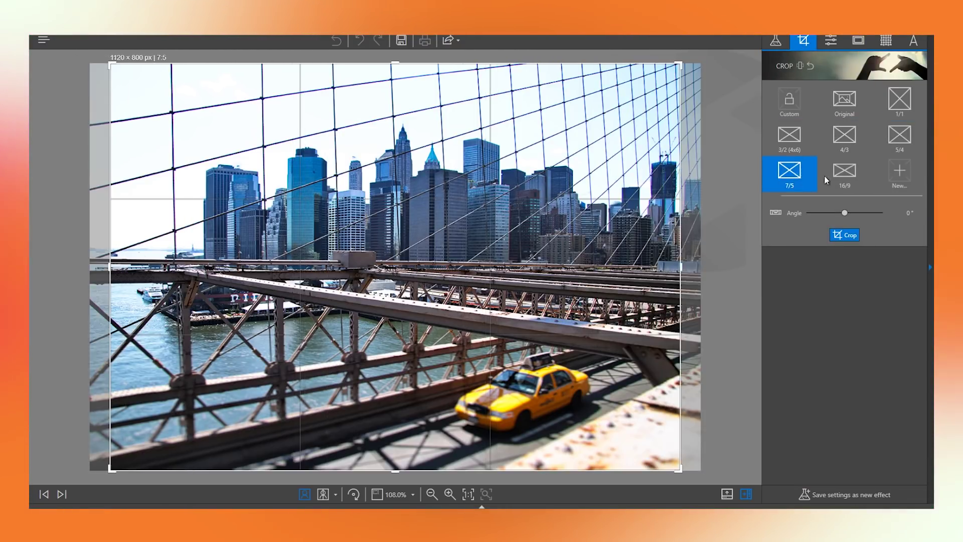
pyautogui.click(845, 172)
pyautogui.click(894, 172)
pyautogui.press('Escape')
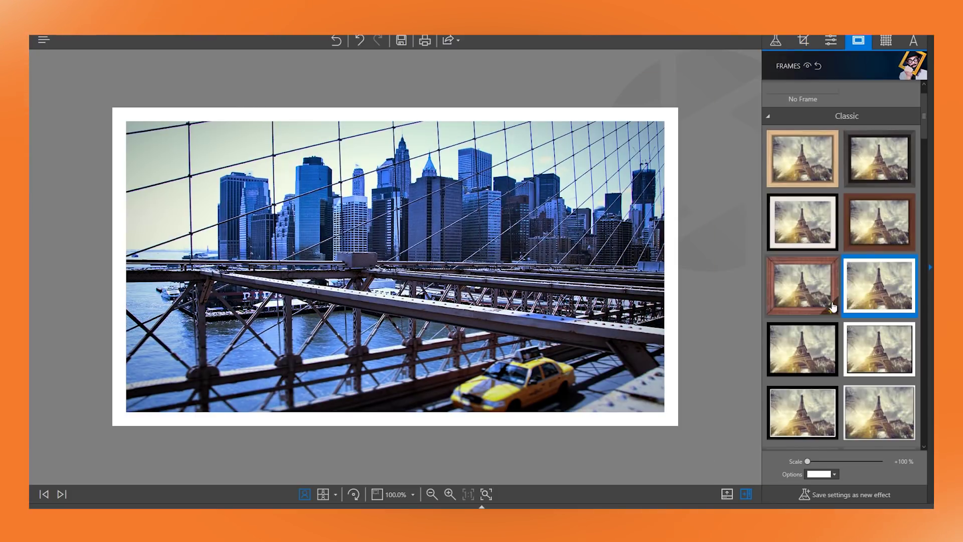
# Give the bridge photo the cream corner-style Classic frame
pyautogui.scroll(-3, 833, 306)
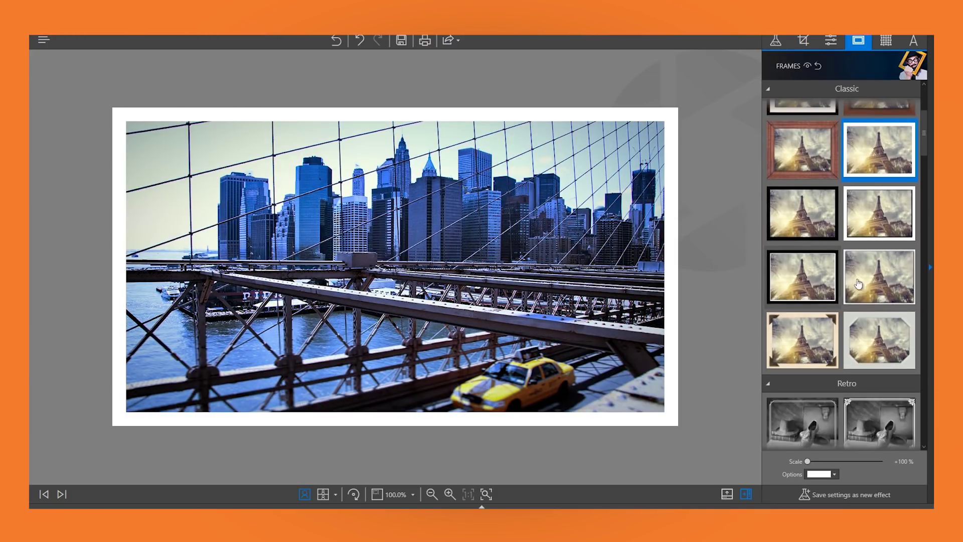
pyautogui.click(875, 274)
pyautogui.scroll(-2, 853, 286)
pyautogui.scroll(-3, 844, 292)
pyautogui.click(803, 161)
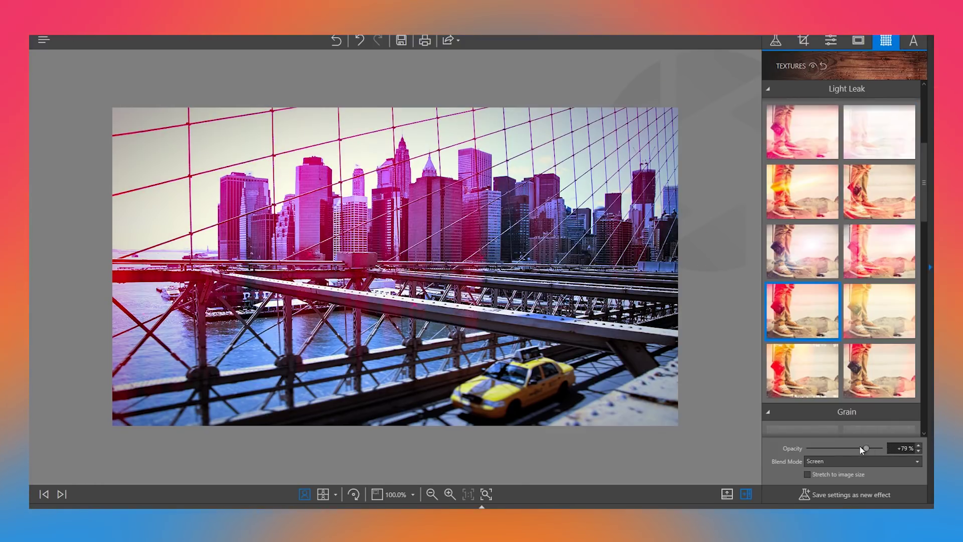
# Lower the light leak texture's opacity and switch to the yellow light leak
pyautogui.moveTo(862, 449)
pyautogui.mouseDown()
pyautogui.moveTo(803, 453)
pyautogui.moveTo(861, 452)
pyautogui.mouseUp()
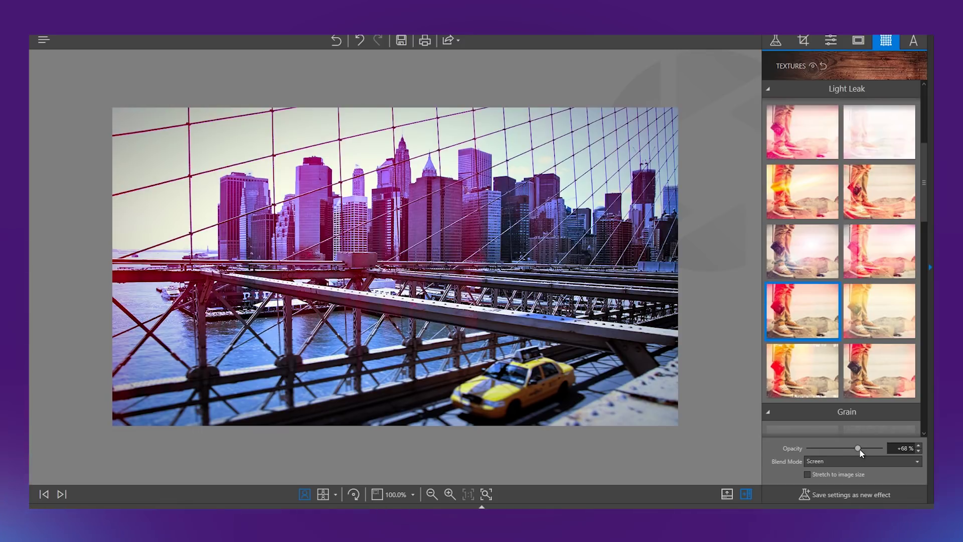
pyautogui.scroll(-2, 804, 357)
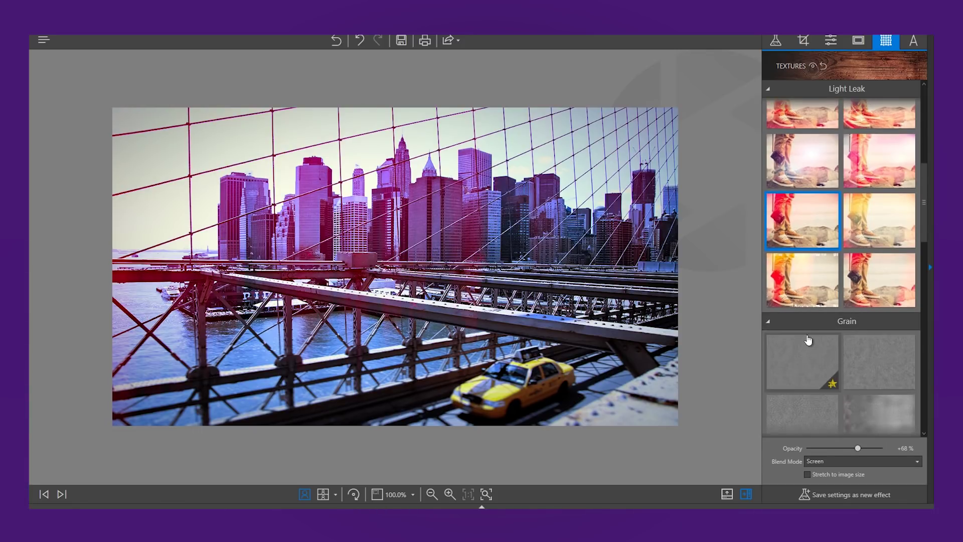
pyautogui.click(820, 276)
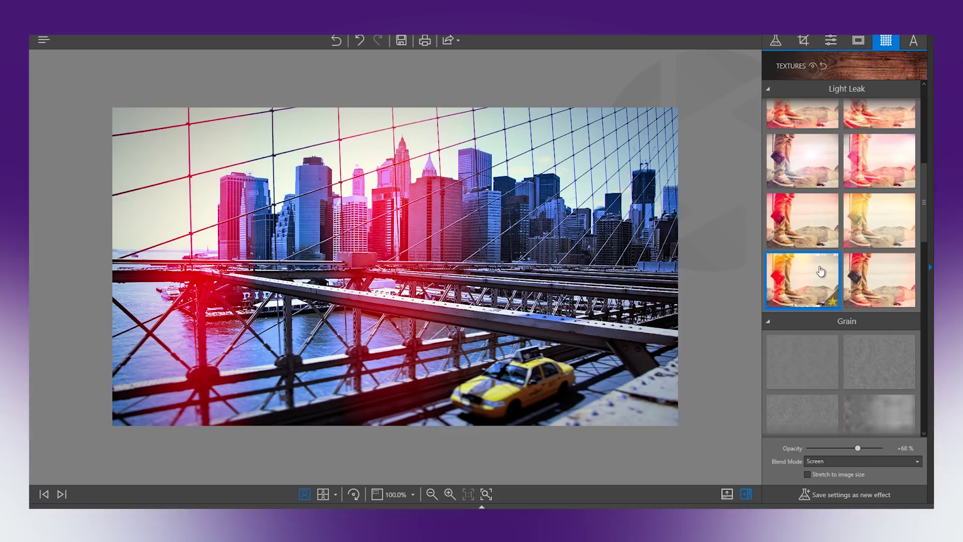
pyautogui.click(871, 226)
# Apply the cyan Film texture and set its blend mode to Multiply
pyautogui.scroll(-5, 872, 226)
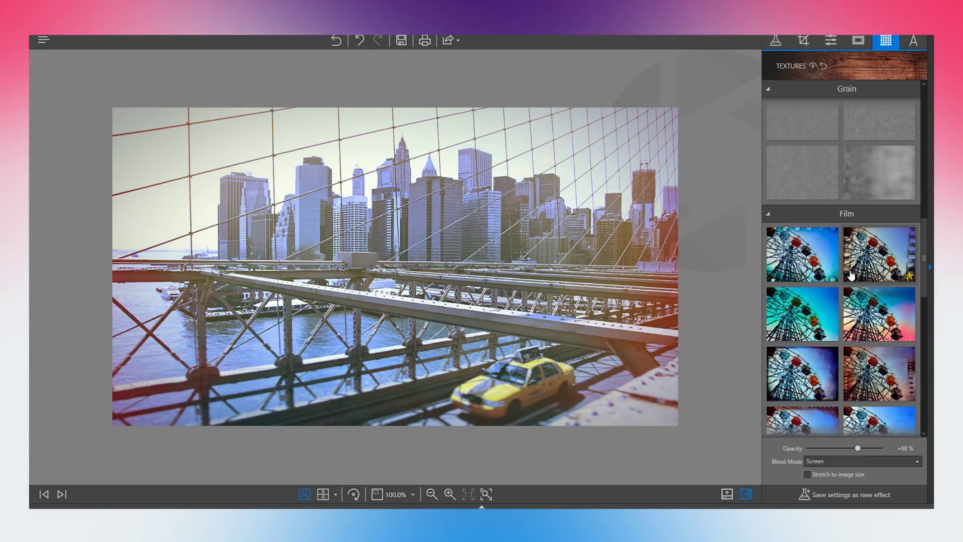
pyautogui.click(873, 259)
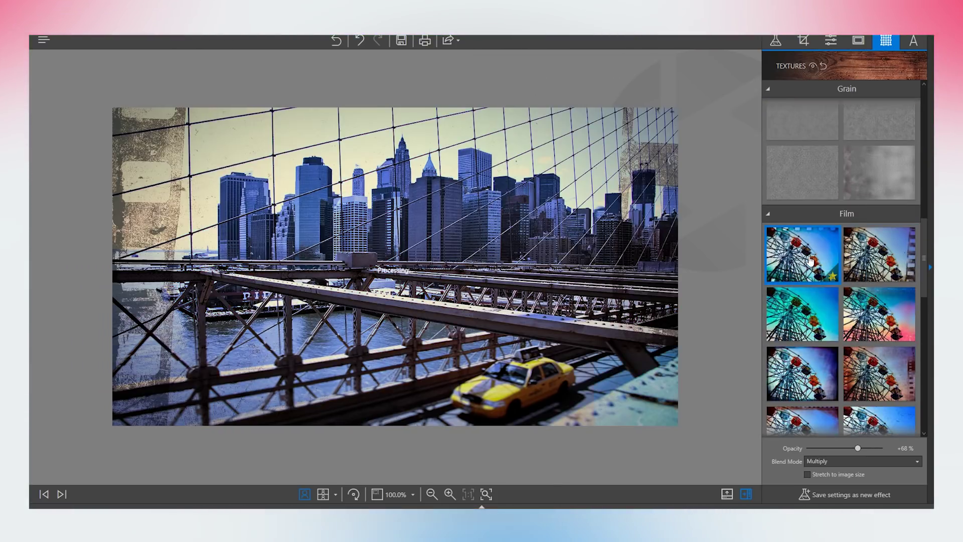
pyautogui.click(815, 325)
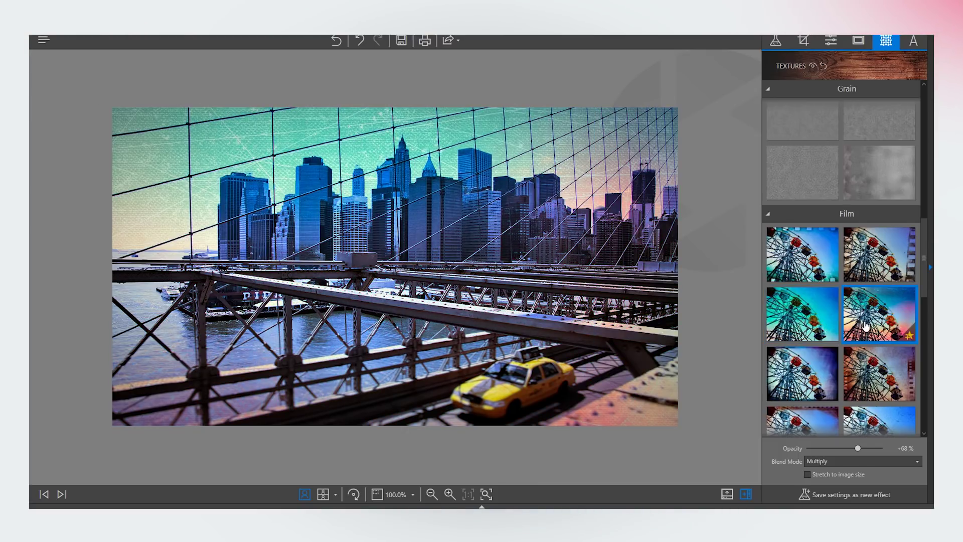
pyautogui.scroll(-4, 868, 331)
pyautogui.click(889, 459)
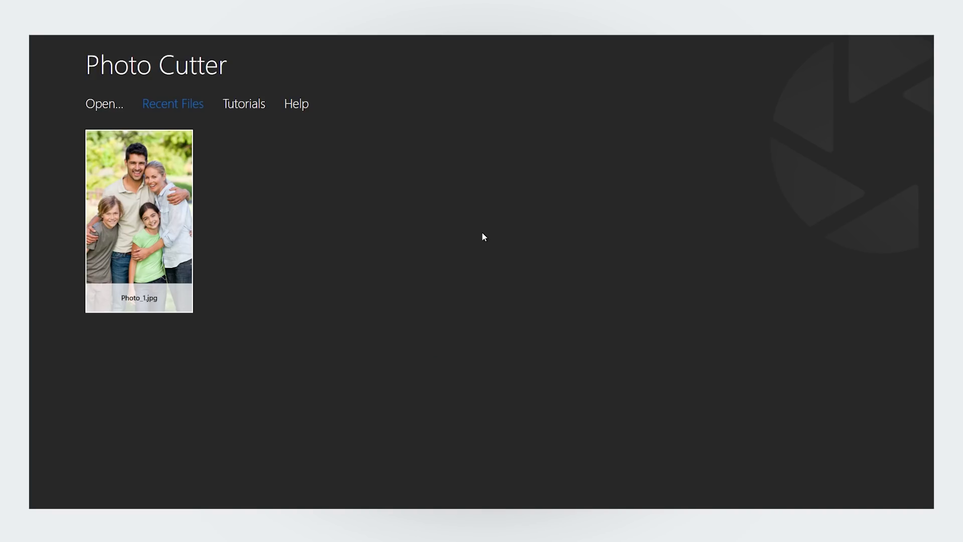
# Open the tutorial photo Photo_1.jpg and close the welcome tutorial
pyautogui.click(257, 106)
pyautogui.moveTo(161, 236)
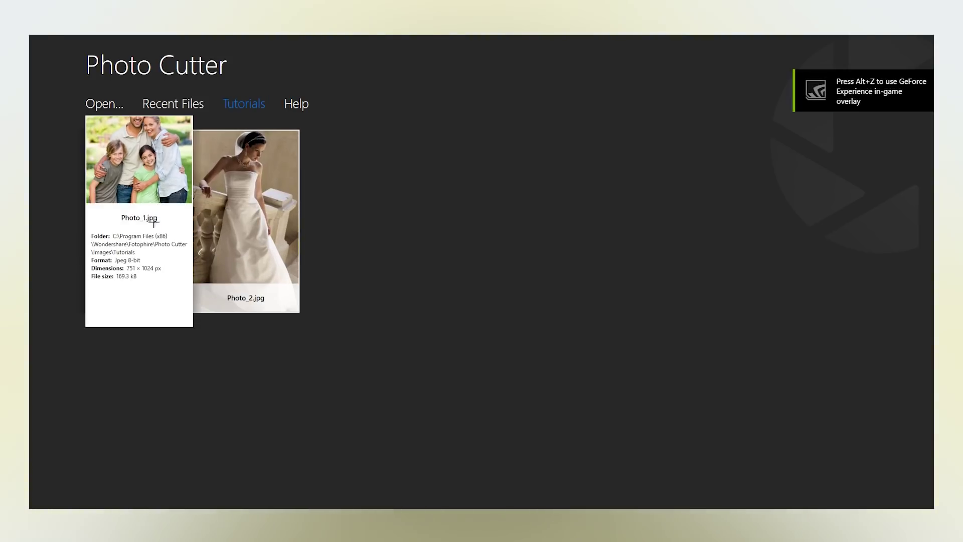
pyautogui.click(153, 221)
pyautogui.click(384, 427)
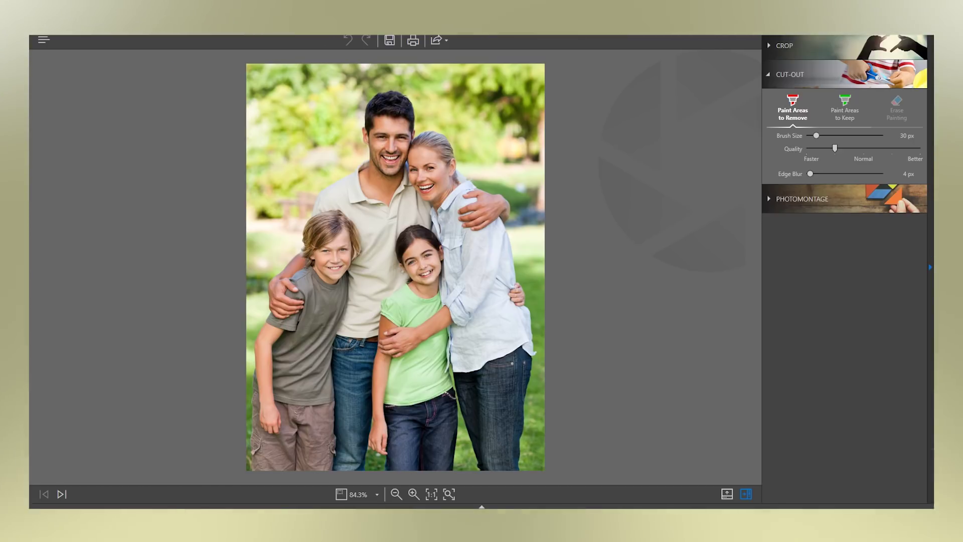
# Apply the 3/4 crop preset and bring up the Cut-Out tools
pyautogui.click(809, 43)
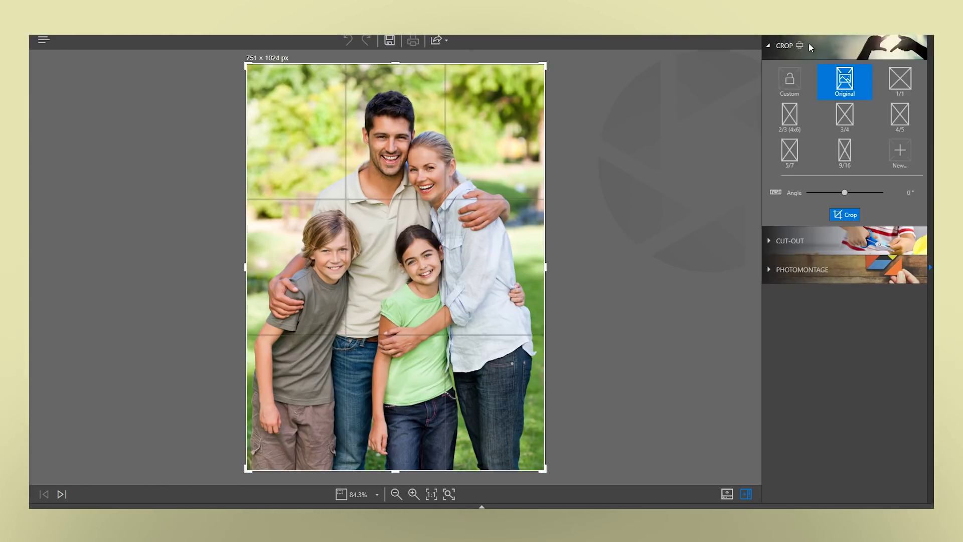
pyautogui.click(833, 122)
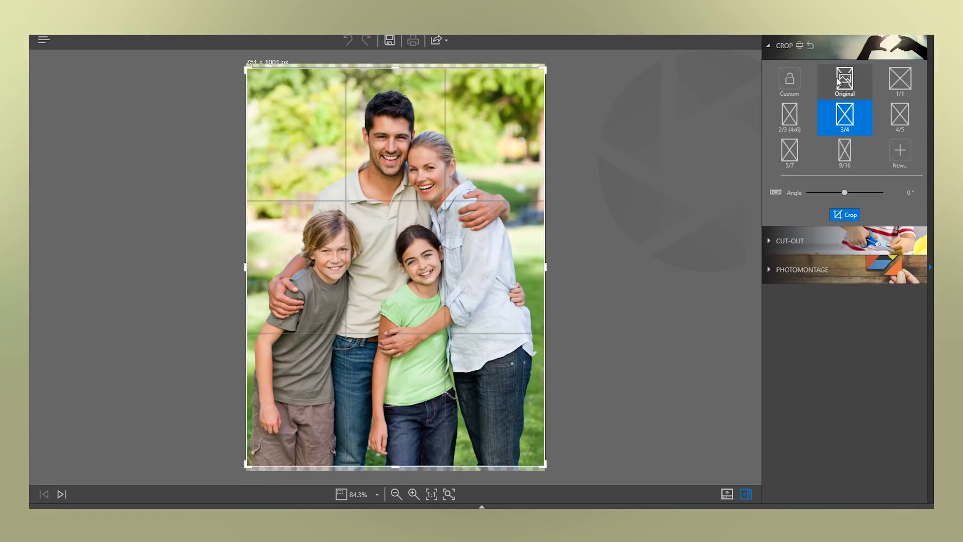
pyautogui.click(813, 242)
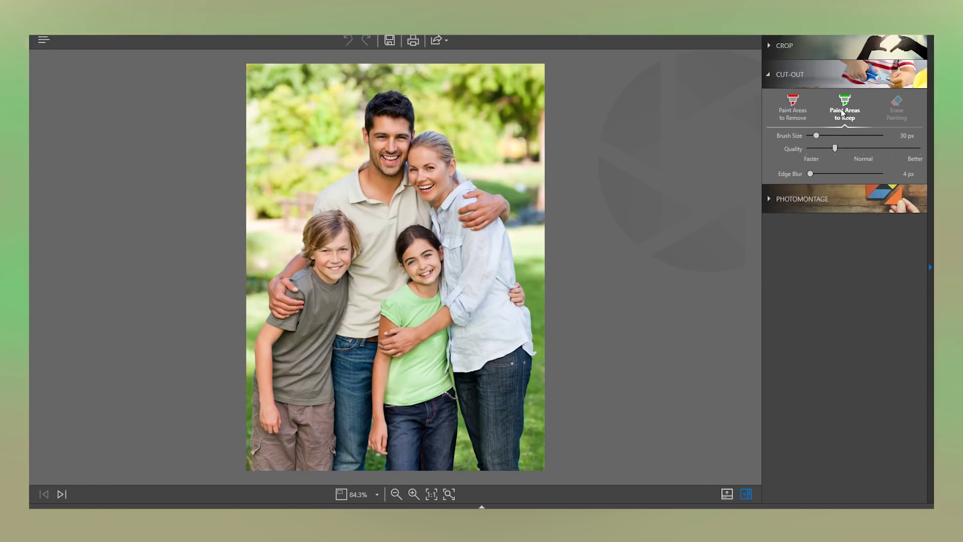
pyautogui.click(817, 196)
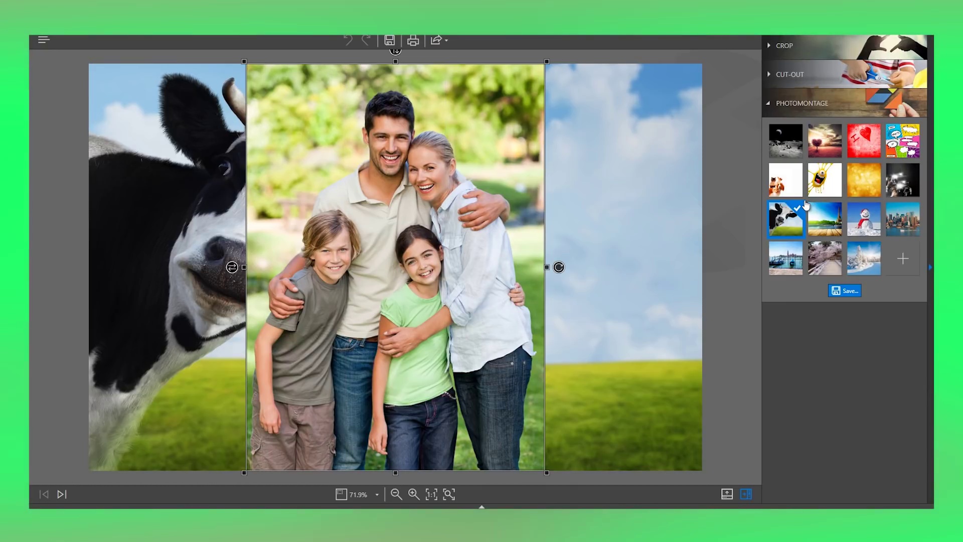
pyautogui.click(792, 79)
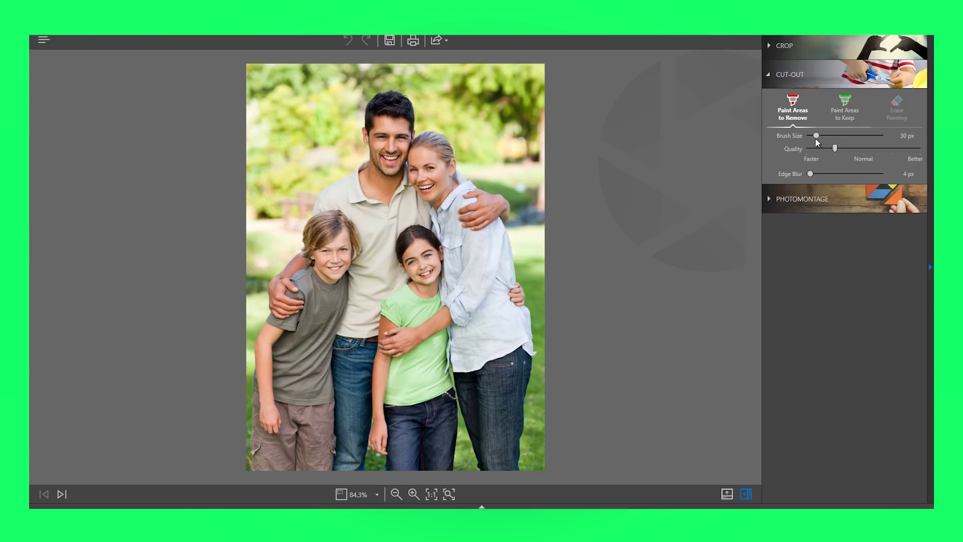
# Enlarge the Cut-Out brush, put the family on the cow background, and move them right
pyautogui.moveTo(815, 136); pyautogui.dragTo(817, 134)
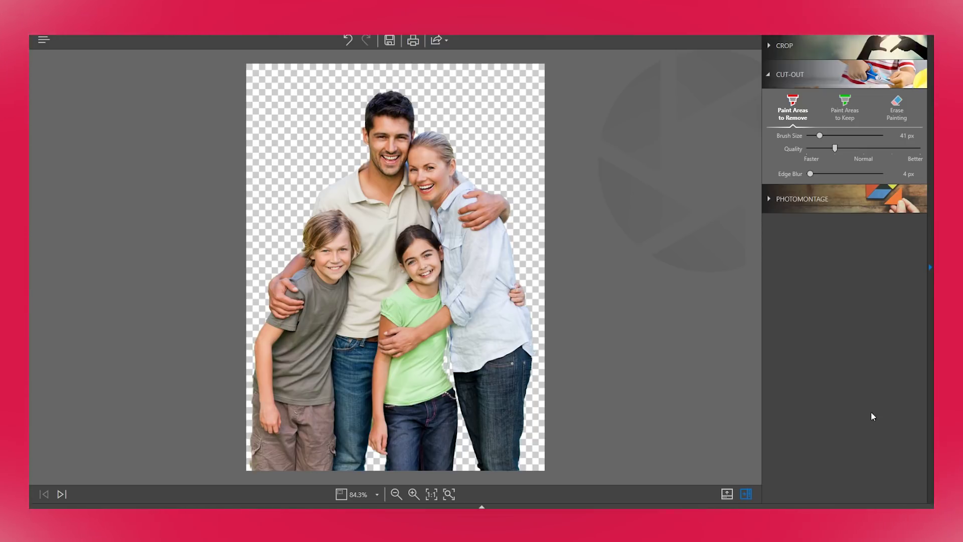
pyautogui.click(805, 201)
pyautogui.moveTo(430, 225); pyautogui.dragTo(577, 227)
# Place the family on the moon scene, shrinking it and moving it down-left
pyautogui.click(785, 141)
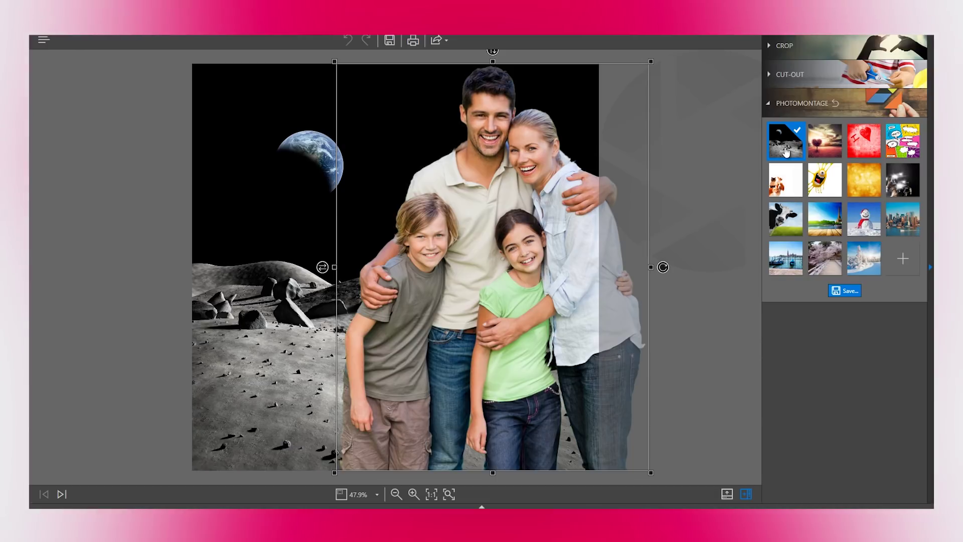
pyautogui.moveTo(337, 61); pyautogui.dragTo(378, 117)
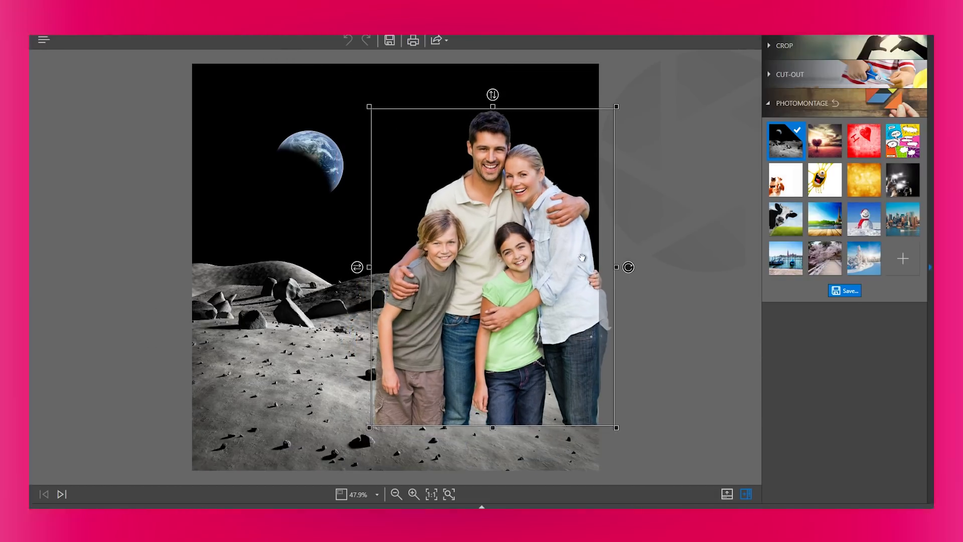
pyautogui.moveTo(597, 266); pyautogui.dragTo(575, 301)
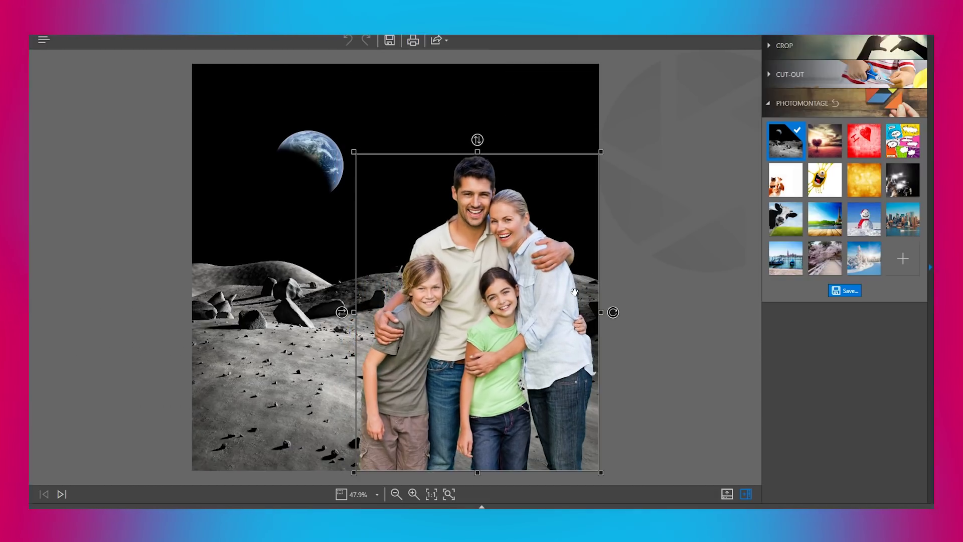
pyautogui.click(630, 219)
# Try the heart-tree and red heart backgrounds, then settle on the comic-panel background
pyautogui.click(829, 140)
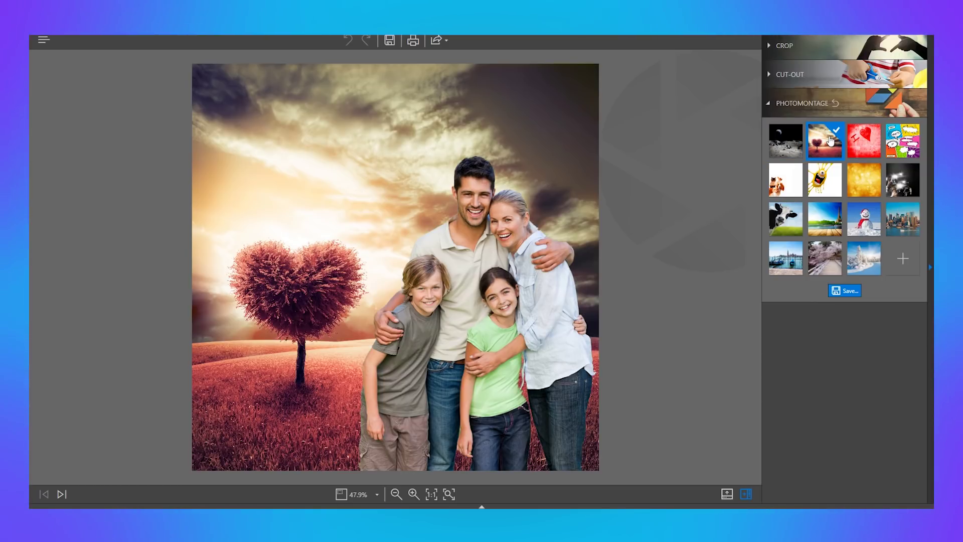
pyautogui.click(858, 141)
pyautogui.click(901, 141)
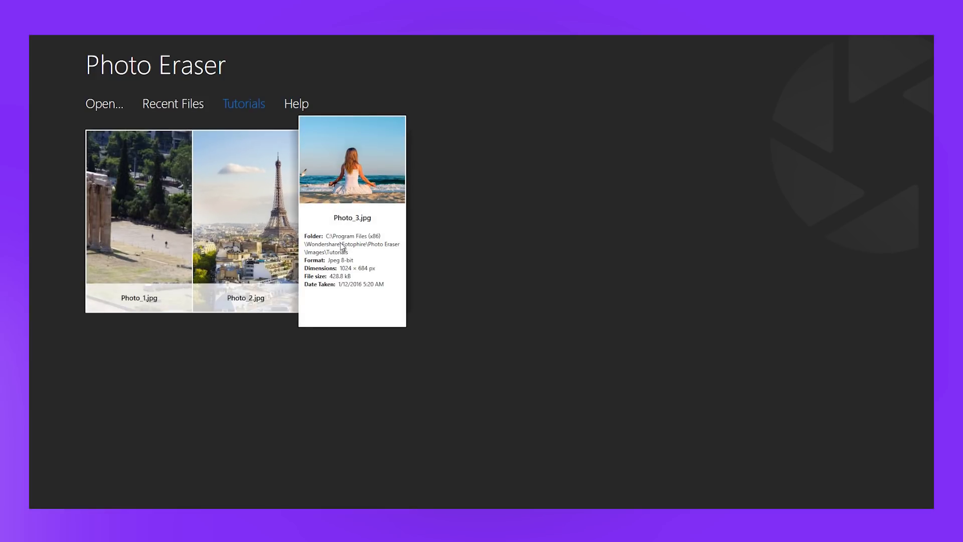
# Open the Athens temple-ruins Photo_1.jpg in Photo Eraser and dismiss the welcome tutorial
pyautogui.moveTo(151, 241)
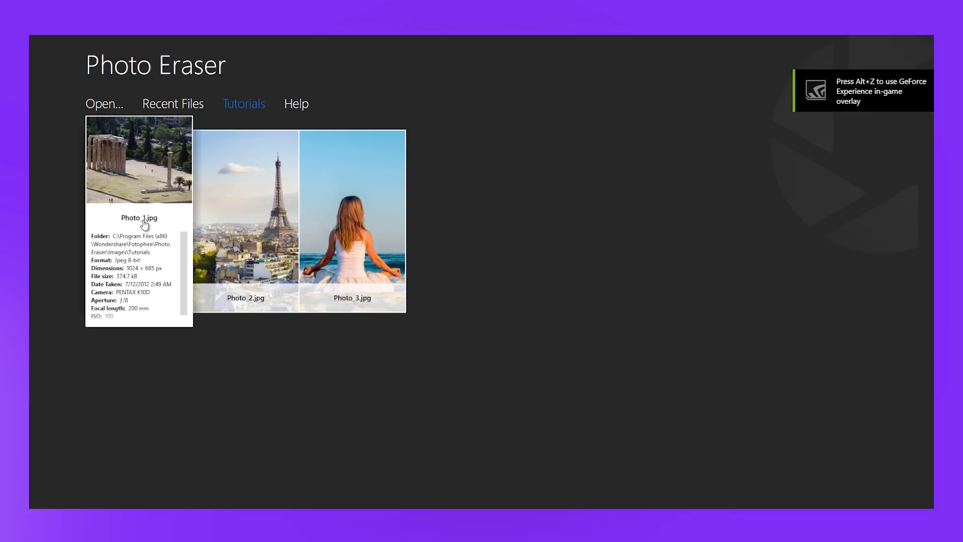
pyautogui.click(145, 224)
pyautogui.click(223, 295)
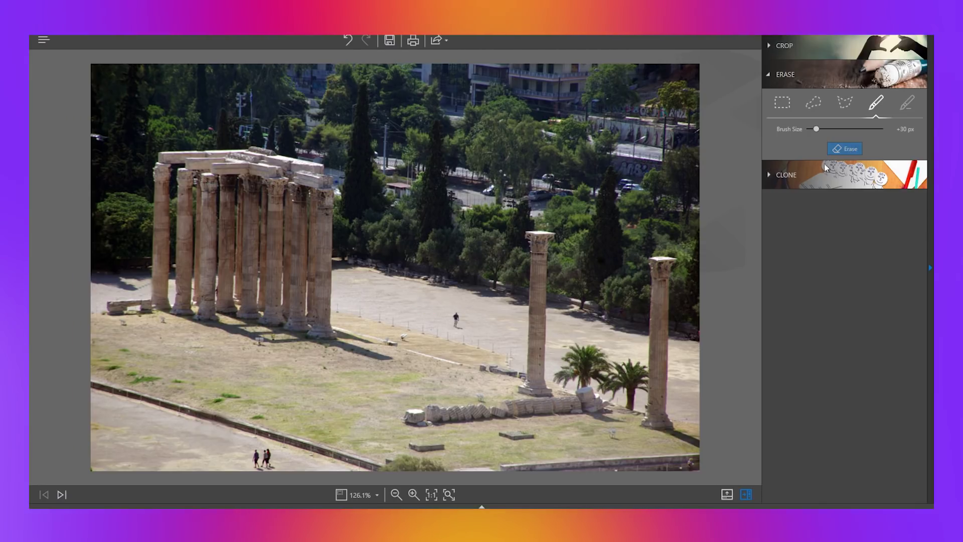
# Mask the lone walking person in the Athens temple photo and erase him
pyautogui.moveTo(449, 317); pyautogui.dragTo(473, 323)
pyautogui.click(845, 150)
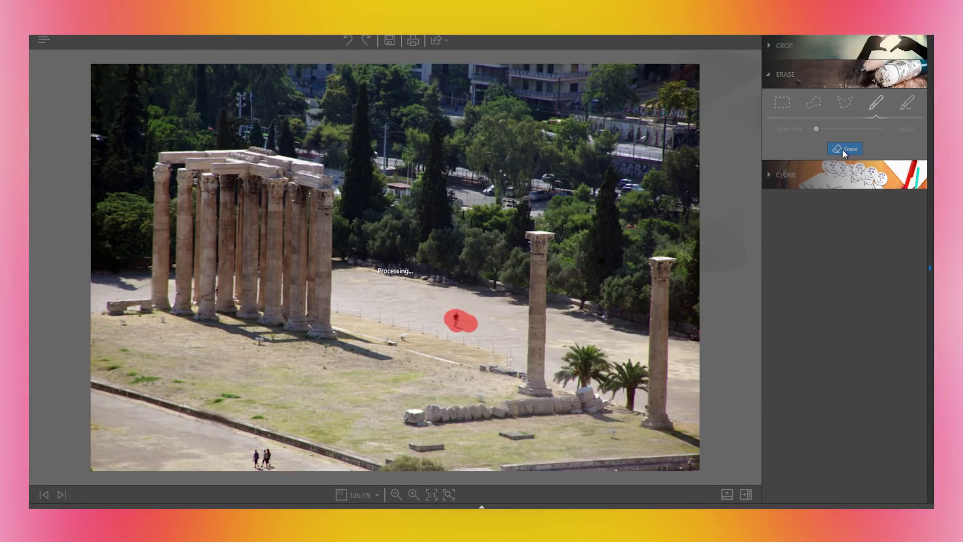
pyautogui.scroll(5, 469, 327)
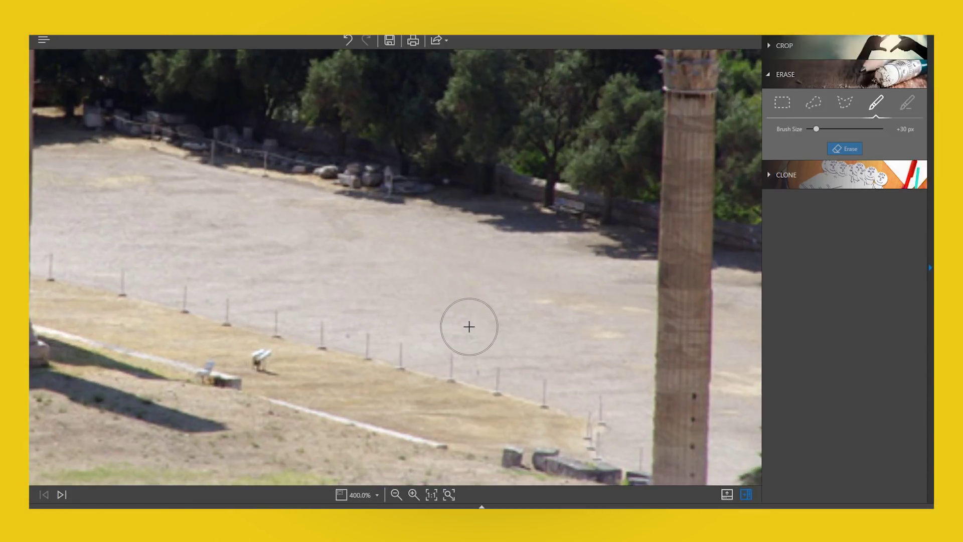
pyautogui.scroll(-5, 469, 327)
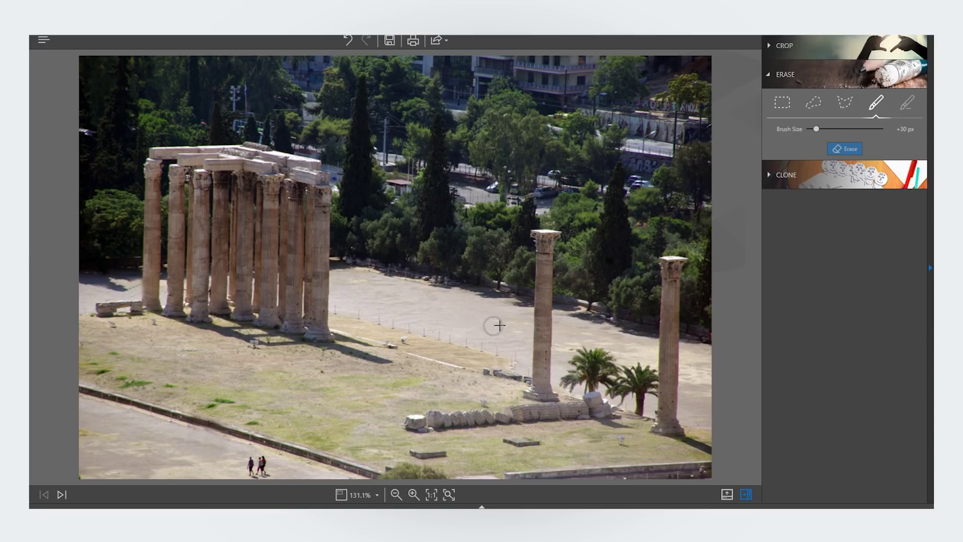
# Browse the crop, erase and clone option panels, ending back on Erase
pyautogui.click(823, 47)
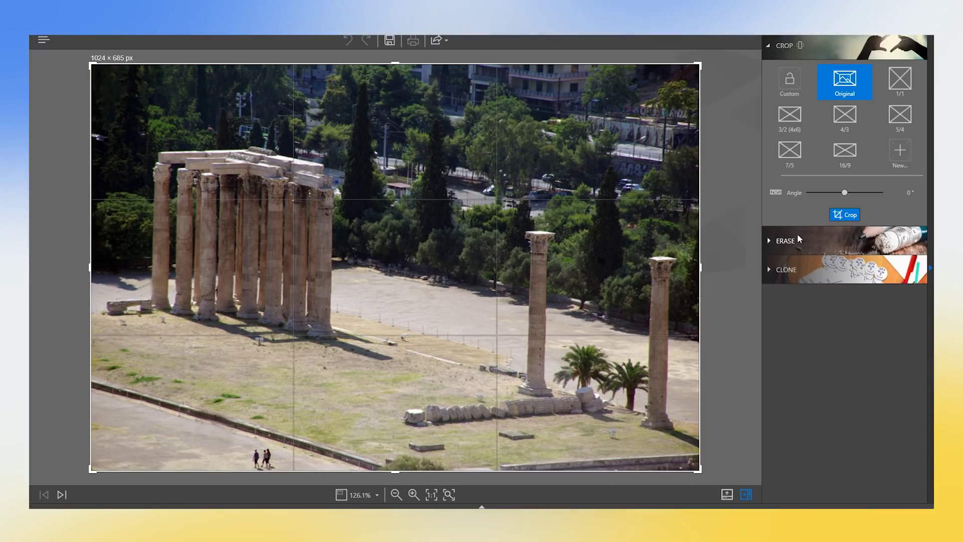
pyautogui.click(797, 235)
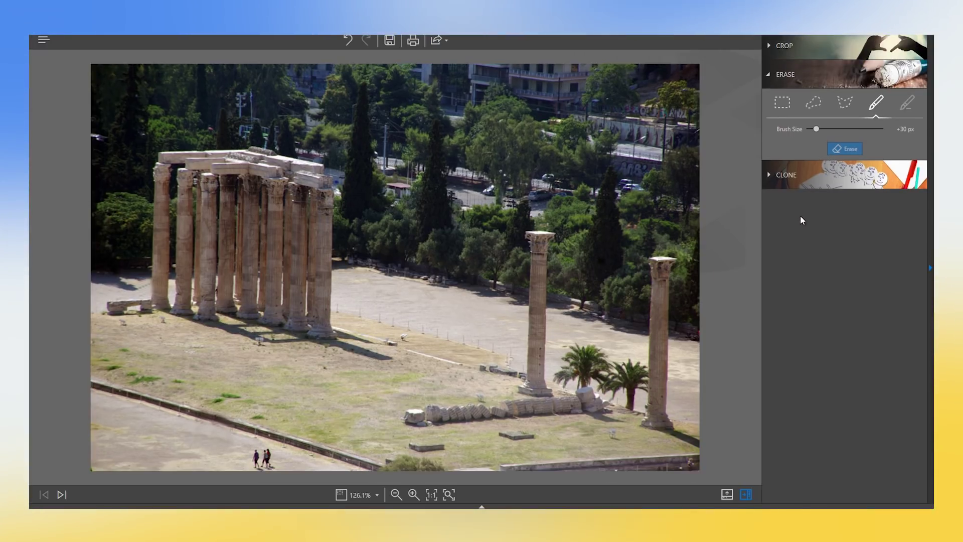
pyautogui.click(810, 173)
pyautogui.click(811, 73)
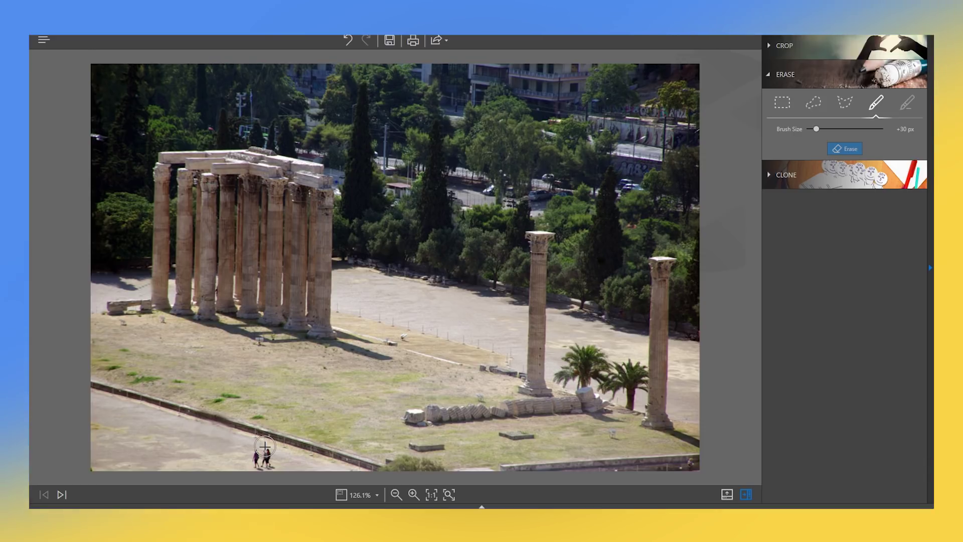
pyautogui.scroll(5, 265, 446)
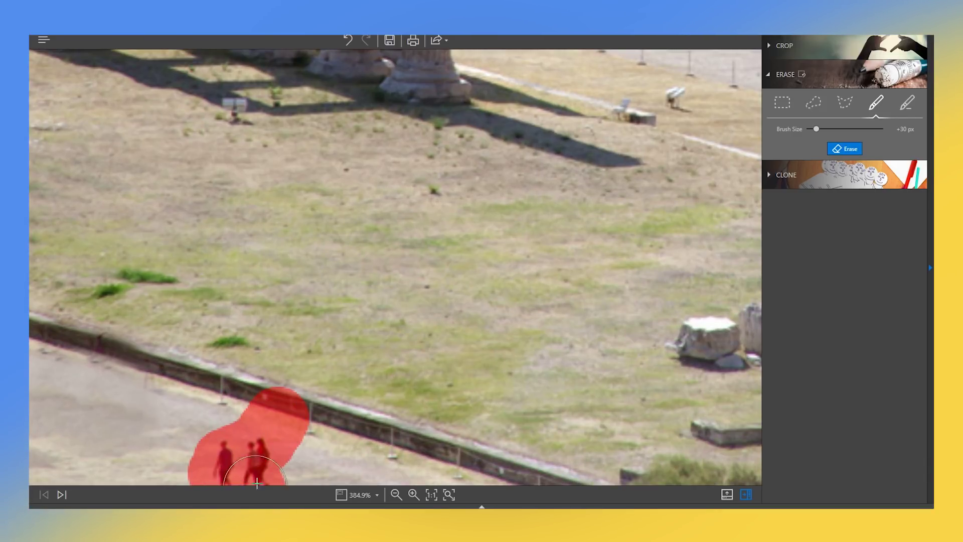
pyautogui.scroll(-5, 448, 269)
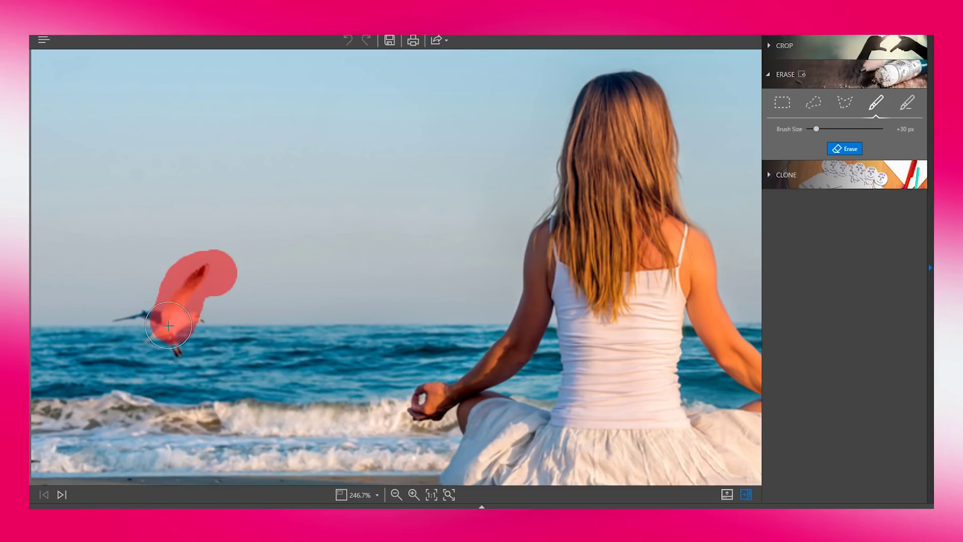
# Extend the mask over the rest of the flying seagull and erase it from the sky
pyautogui.moveTo(168, 326)
pyautogui.mouseDown()
pyautogui.moveTo(157, 341)
pyautogui.moveTo(174, 349)
pyautogui.moveTo(187, 324)
pyautogui.moveTo(121, 320)
pyautogui.mouseUp()
pyautogui.click(844, 148)
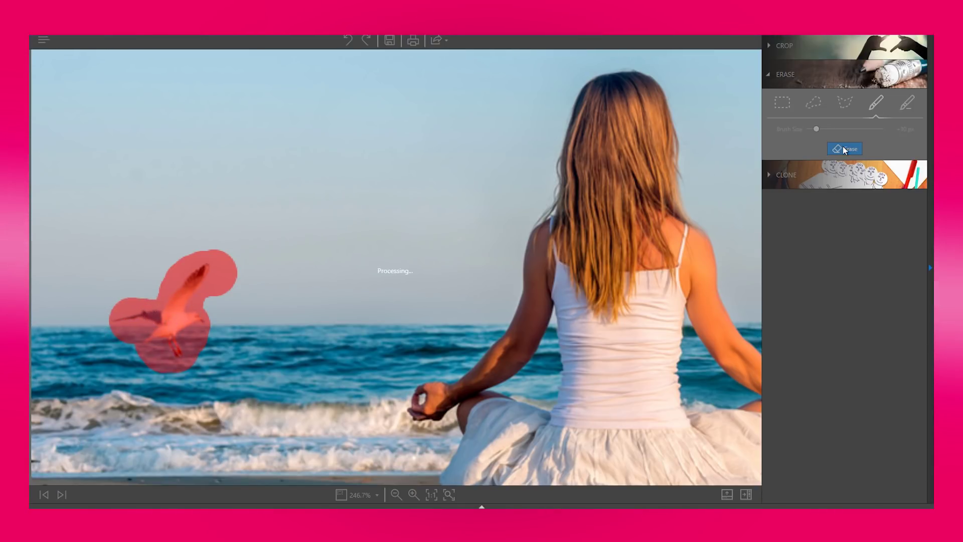
pyautogui.scroll(-1, 448, 260)
pyautogui.scroll(-1, 448, 260)
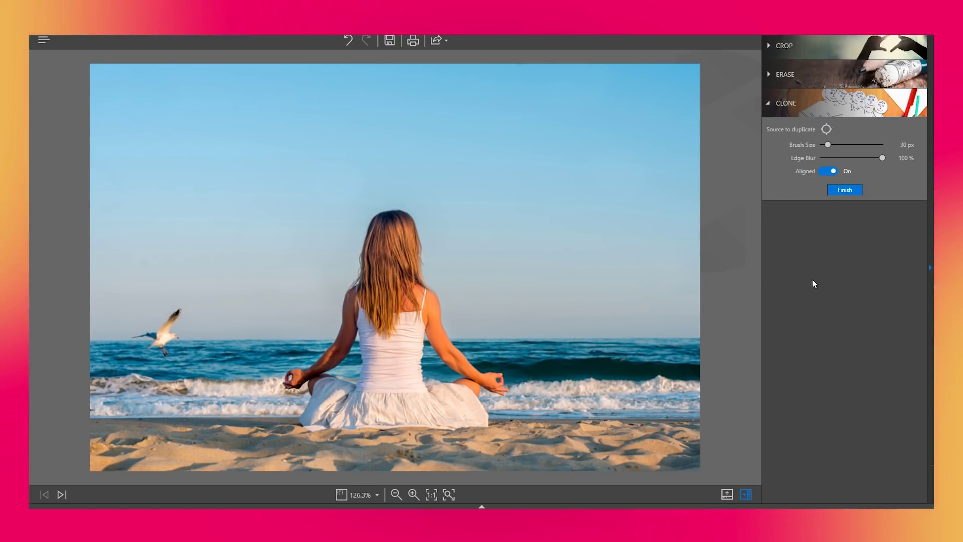
# Choose a clone source and paint cloned sky over the seagull above the sea
pyautogui.click(826, 129)
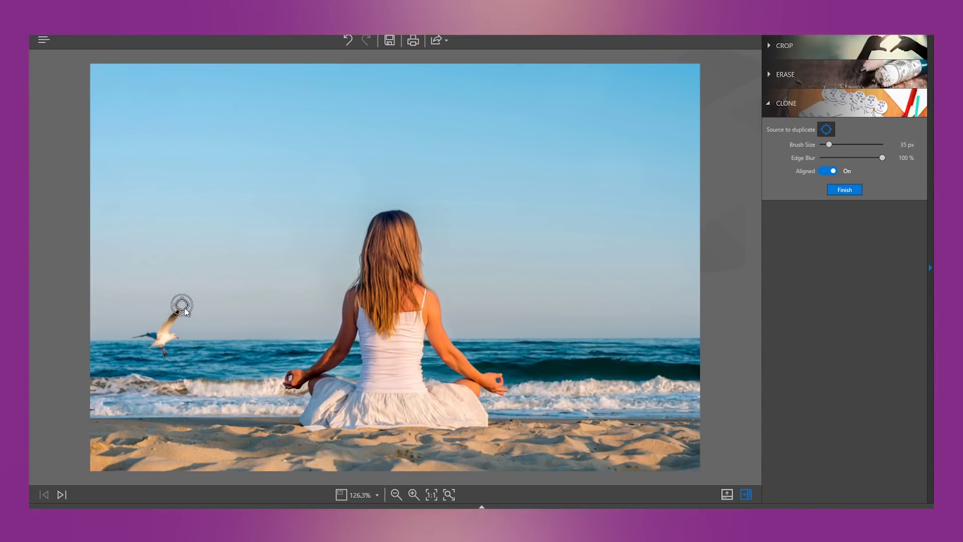
pyautogui.scroll(2, 182, 308)
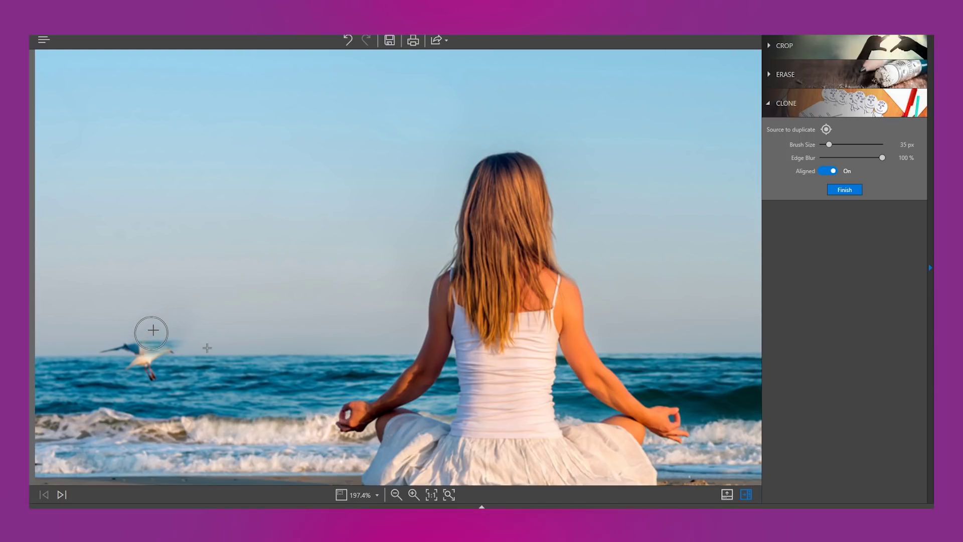
pyautogui.moveTo(155, 318)
pyautogui.mouseDown()
pyautogui.moveTo(108, 335)
pyautogui.moveTo(141, 338)
pyautogui.mouseUp()
# Resize the clone brush to 5 px, then 15 px, and lower Edge Blur to 27%
pyautogui.press('[')
pyautogui.press('[')
pyautogui.press('[')
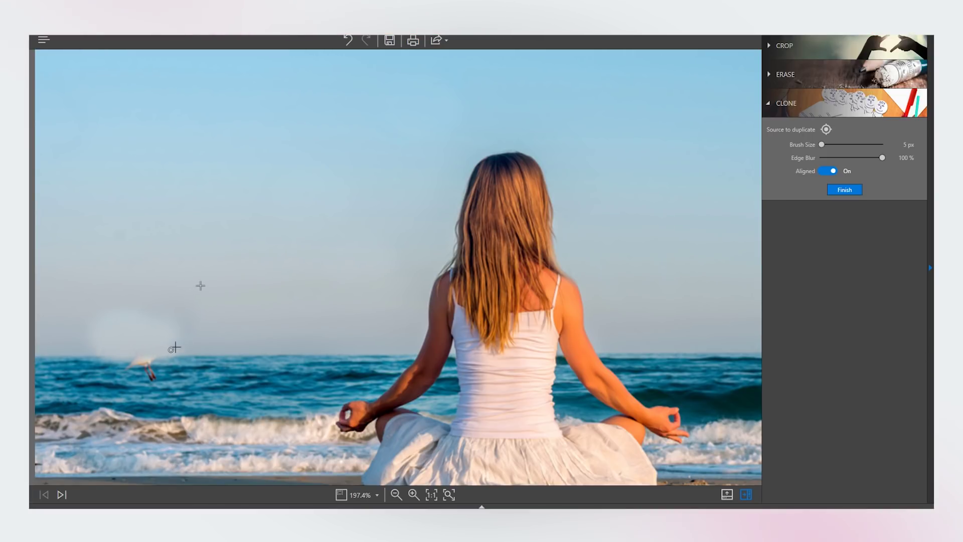
pyautogui.press(']')
pyautogui.scroll(-3, 235, 404)
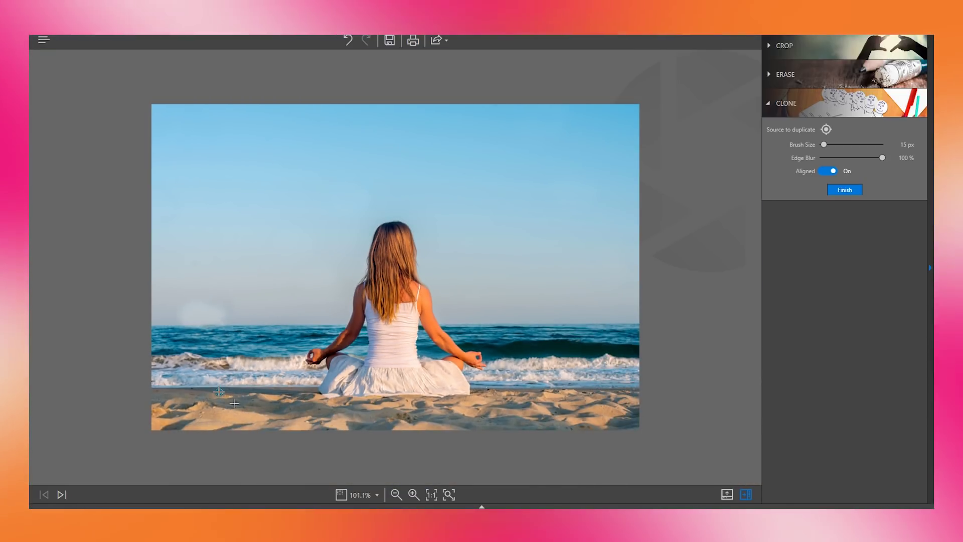
pyautogui.moveTo(881, 157); pyautogui.dragTo(837, 164)
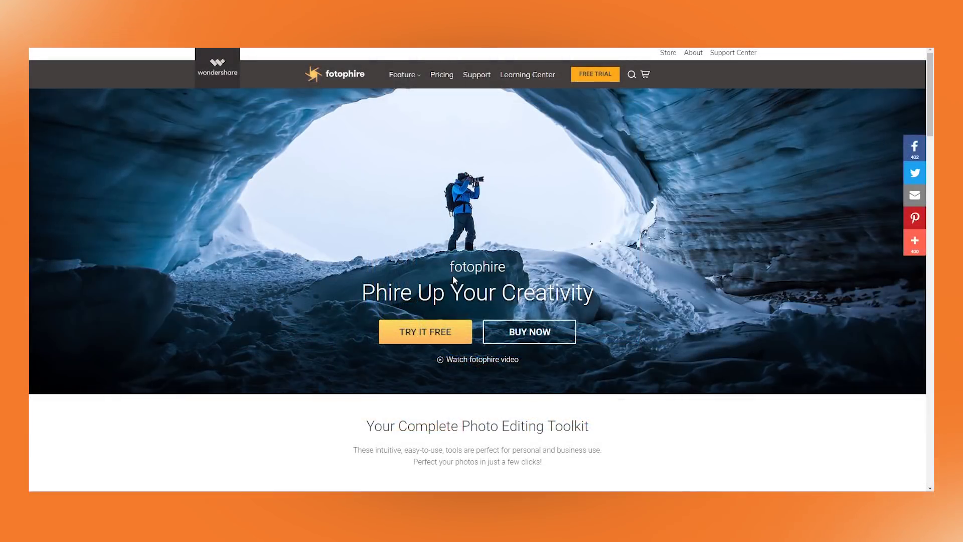
# Scroll the Fotophire homepage and go to BUY NOW for the $59.99 one-year Windows licence
pyautogui.scroll(-10, 453, 276)
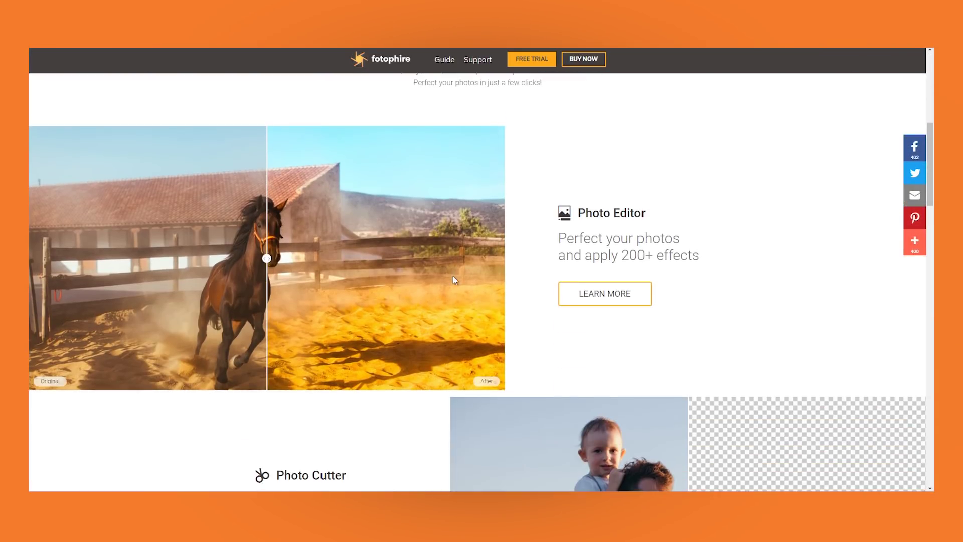
pyautogui.scroll(-10, 453, 278)
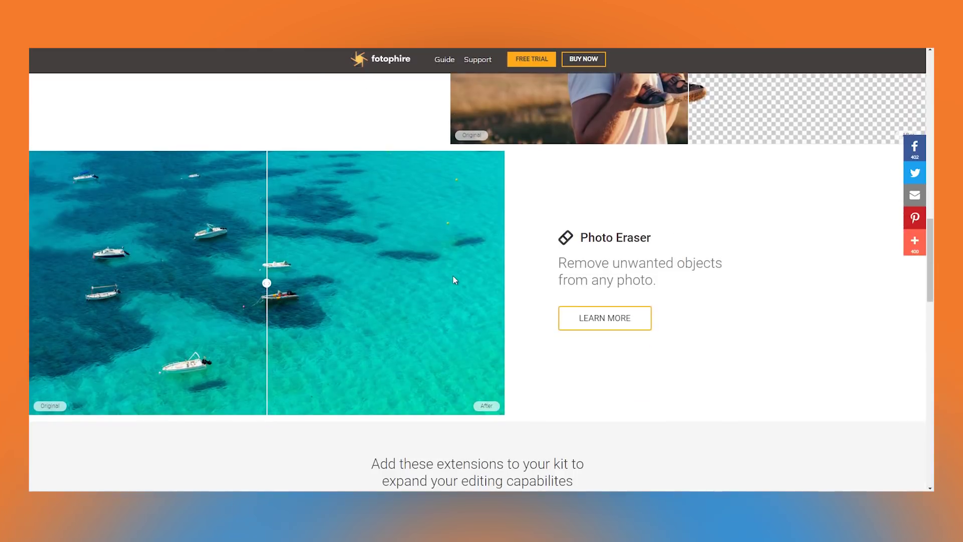
pyautogui.scroll(-10, 453, 276)
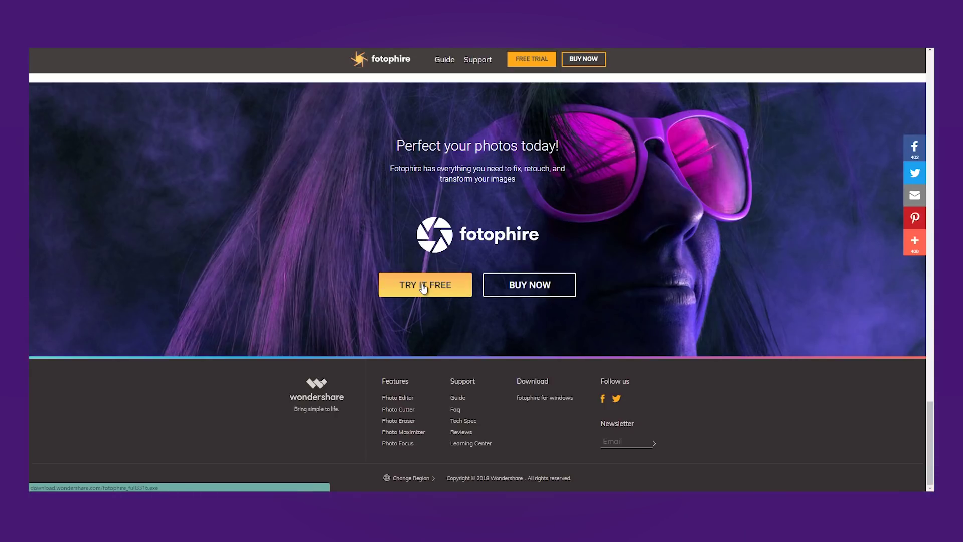
pyautogui.click(550, 291)
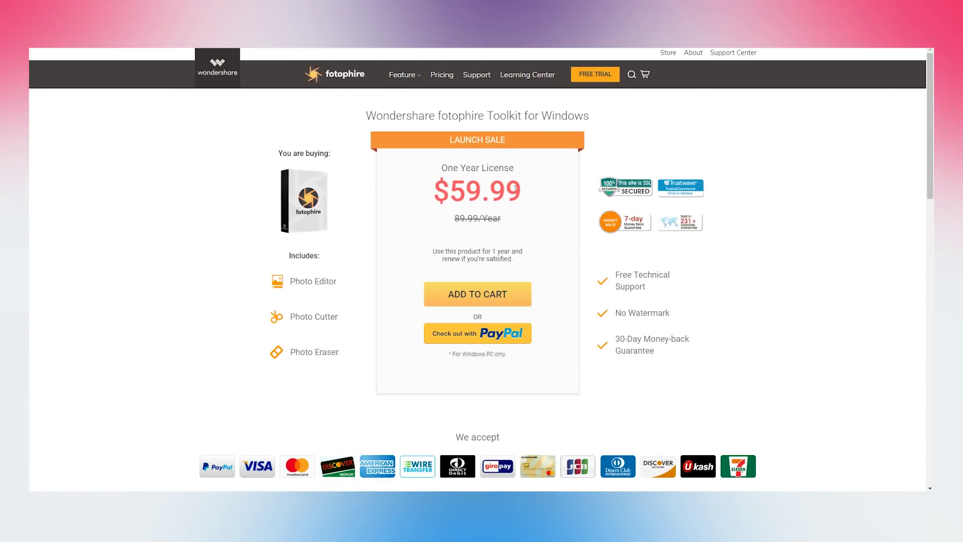
pyautogui.moveTo(524, 194); pyautogui.dragTo(434, 193)
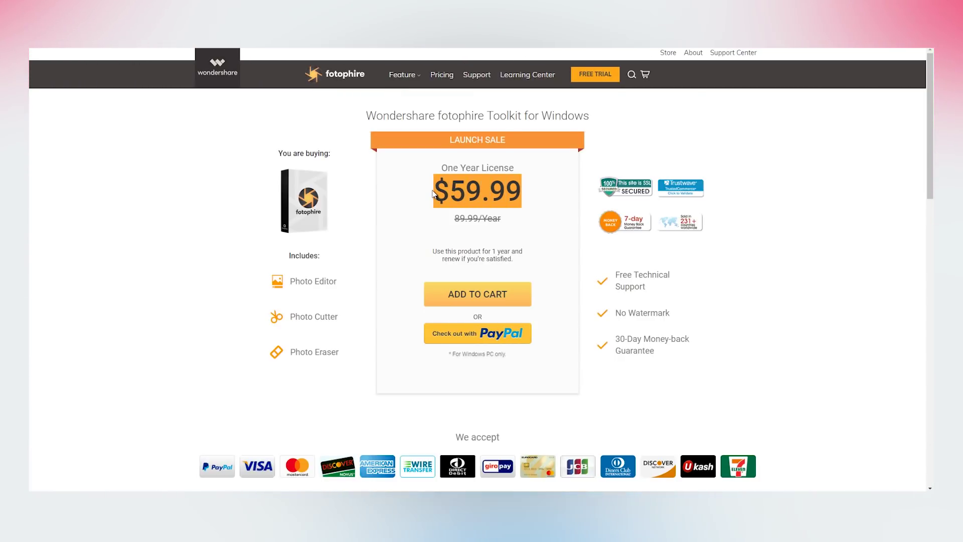